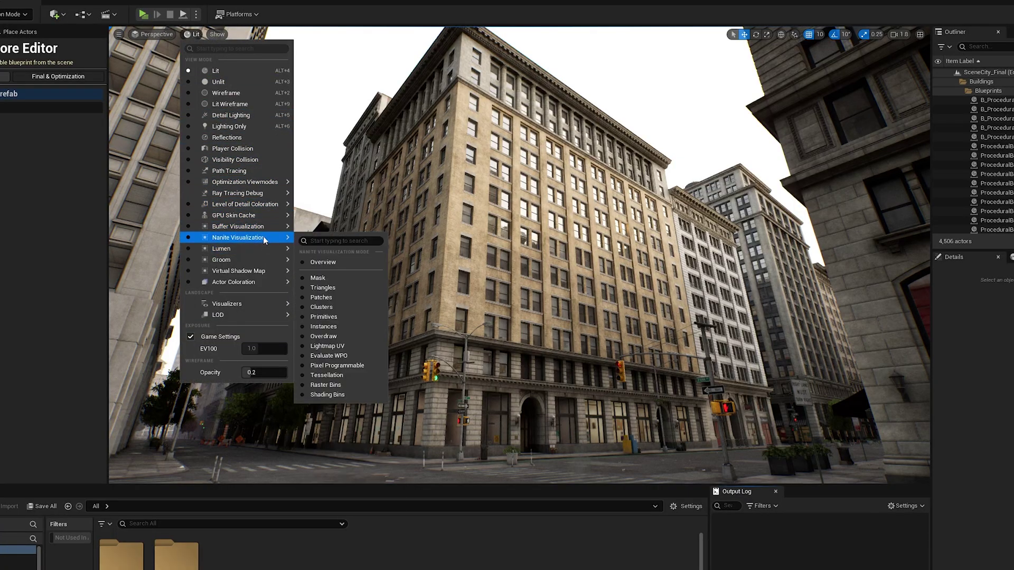
Step: Switch the city street scene to the Nanite Primitives visualization
click(320, 320)
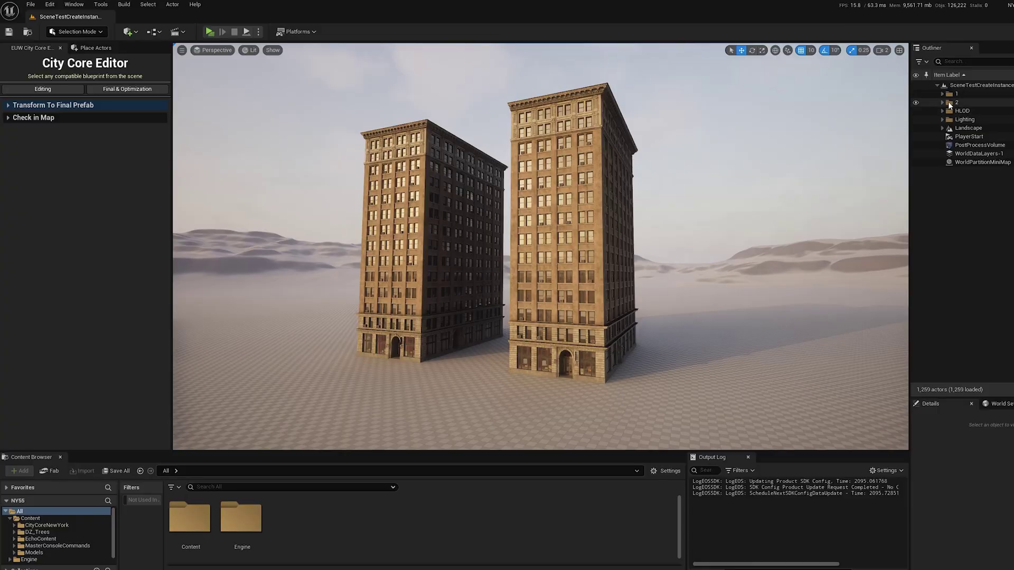
Step: Select all actors in Outliner folder 2, preview their Nanite primitives, then return to Lit
right_click(957, 102)
mouse_move(971, 148)
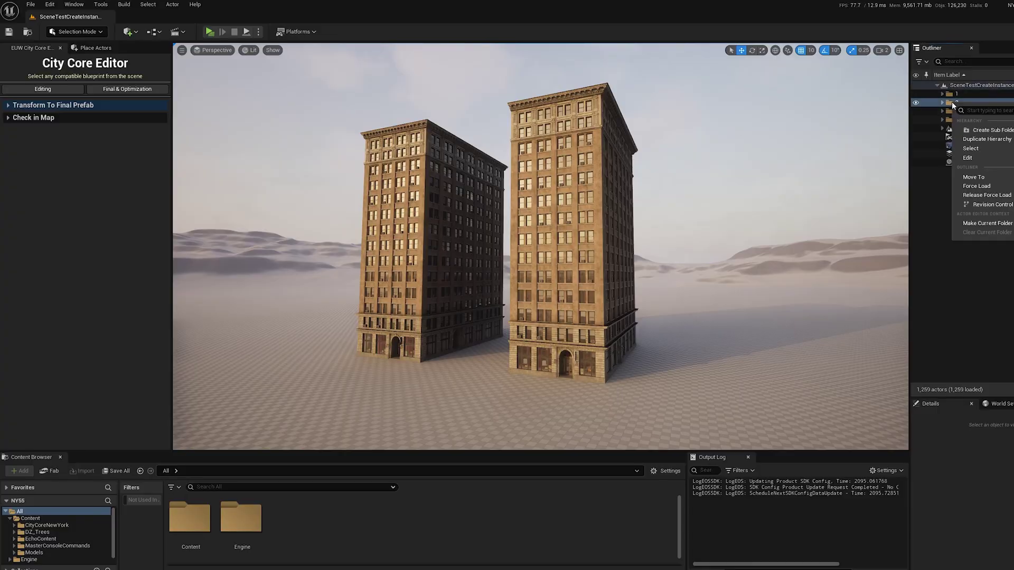
click(919, 162)
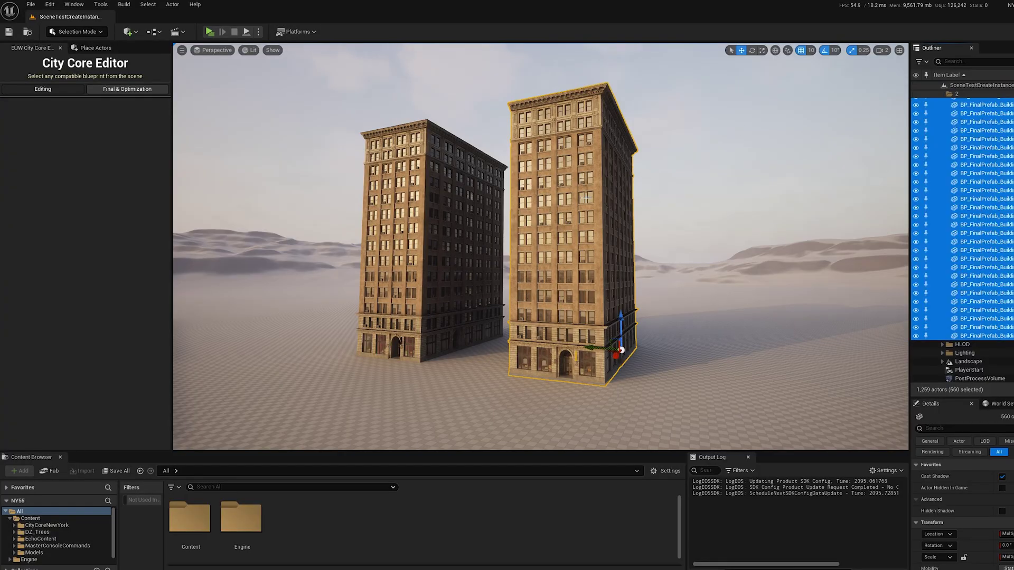
click(251, 50)
click(385, 310)
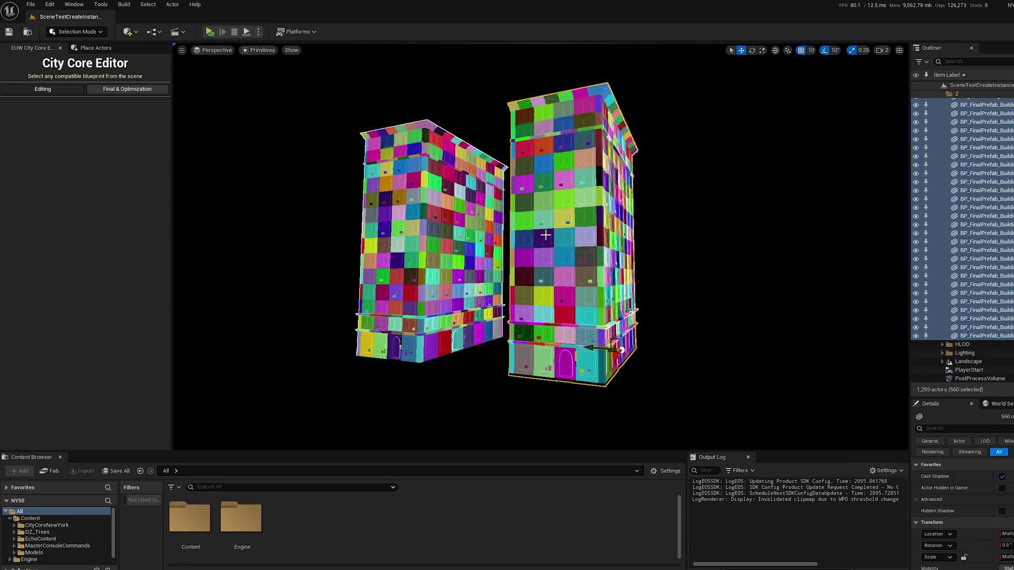
click(259, 51)
click(272, 85)
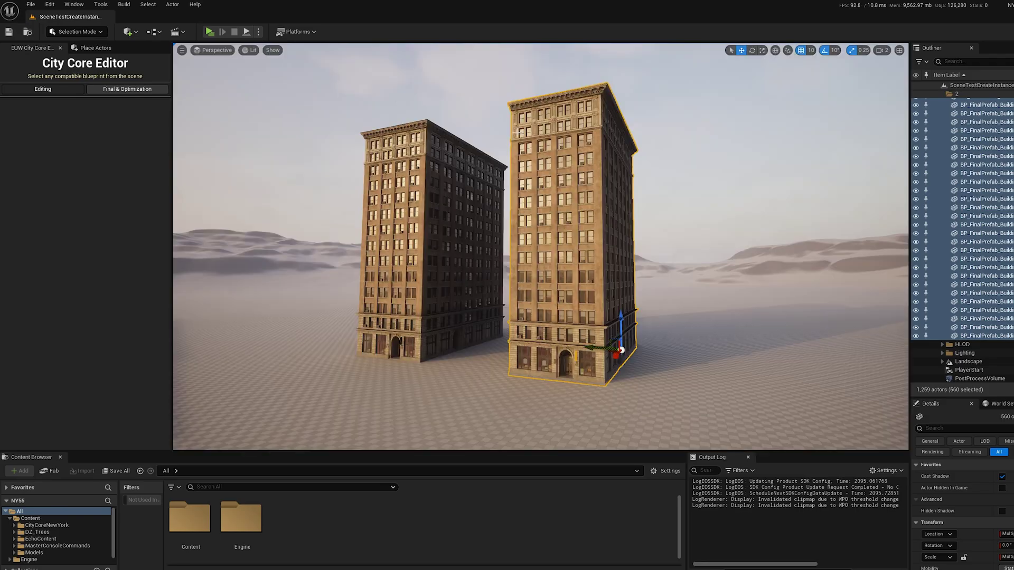
Step: Pack the selection into a Packed Level Actor, saving TestBuilding1 and BPP_TestBuilding1
right_click(562, 190)
mouse_move(626, 461)
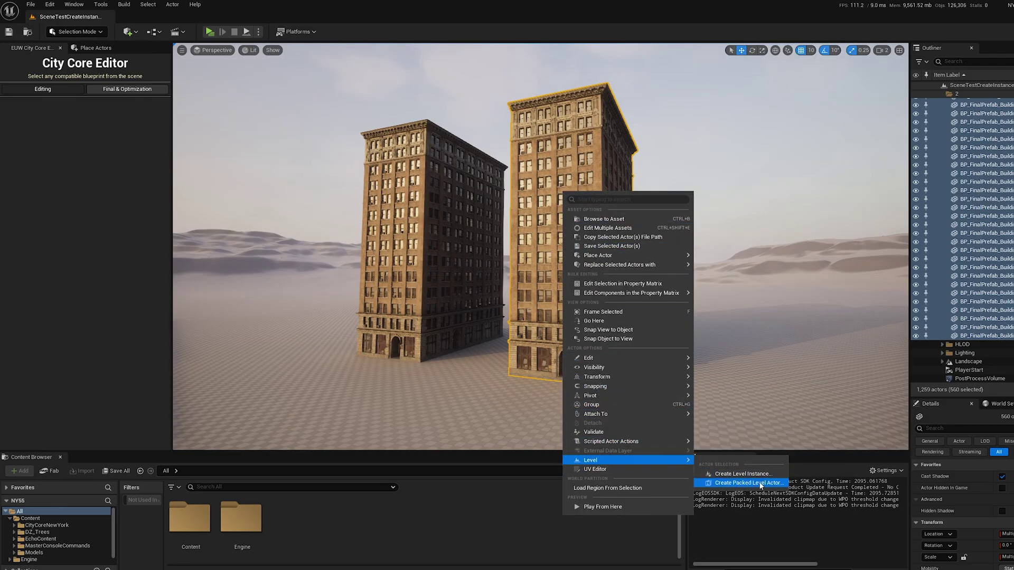
click(760, 483)
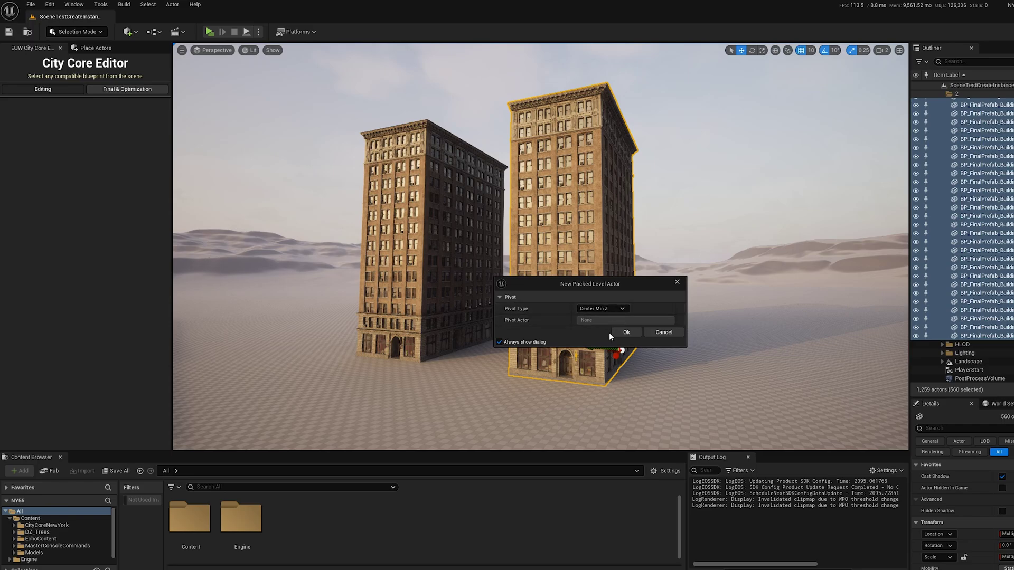
click(627, 332)
text(TestBuild)
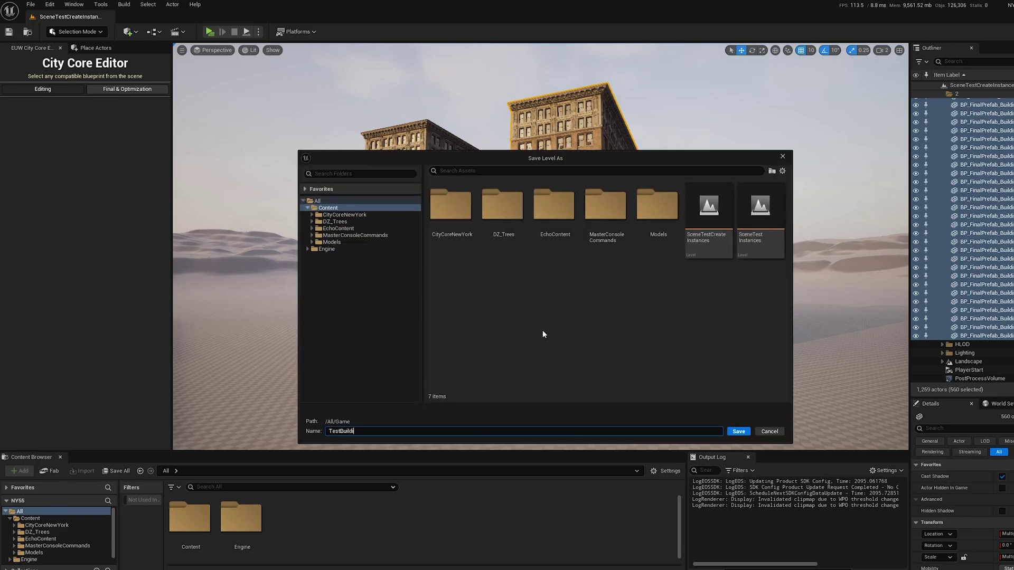
text(ng1)
click(739, 431)
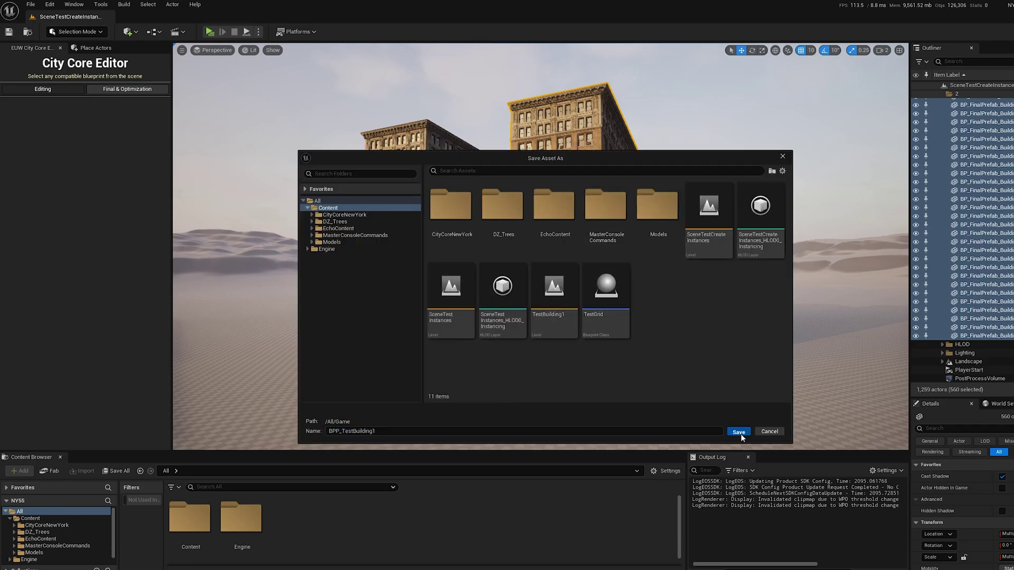
click(739, 432)
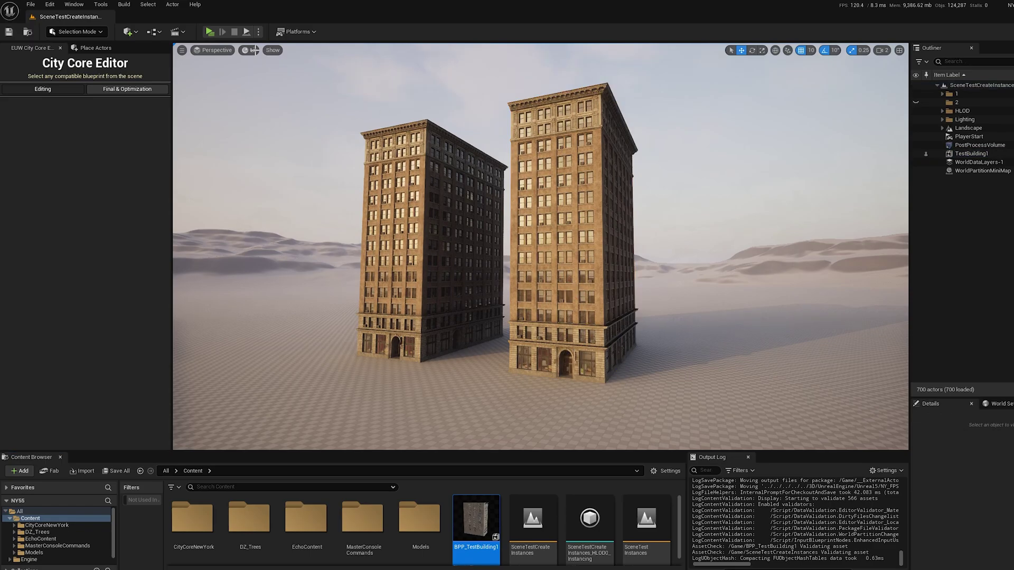
click(254, 50)
Step: Check the packed building's Nanite primitives, return to Lit, and select folder 2's descendants
click(410, 307)
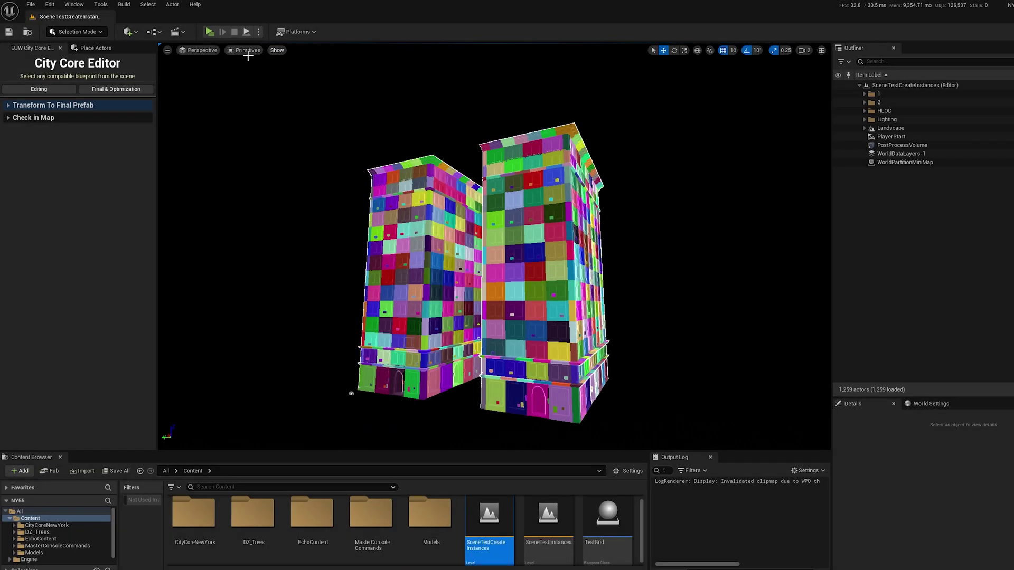
click(246, 50)
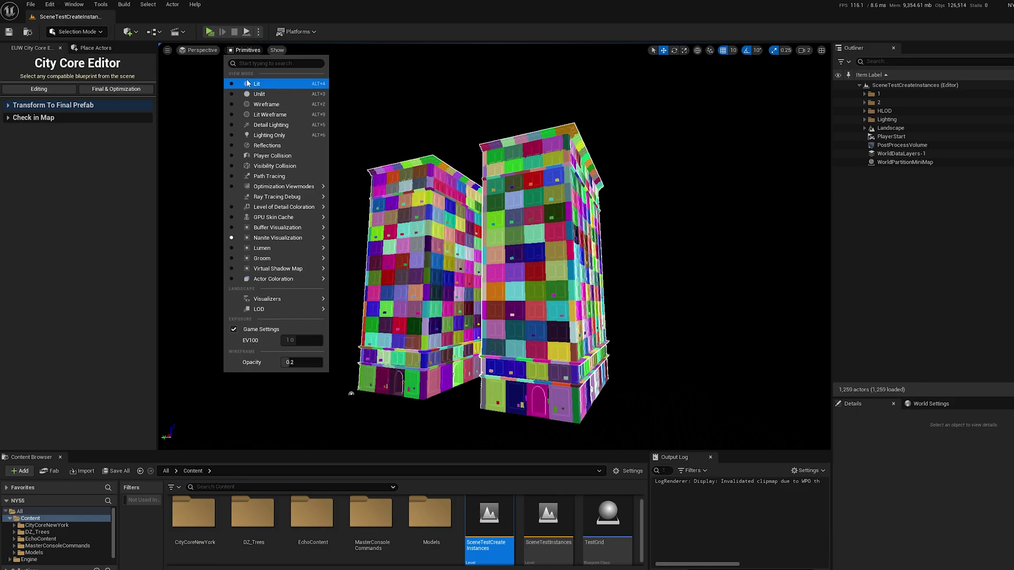
click(247, 84)
right_click(874, 103)
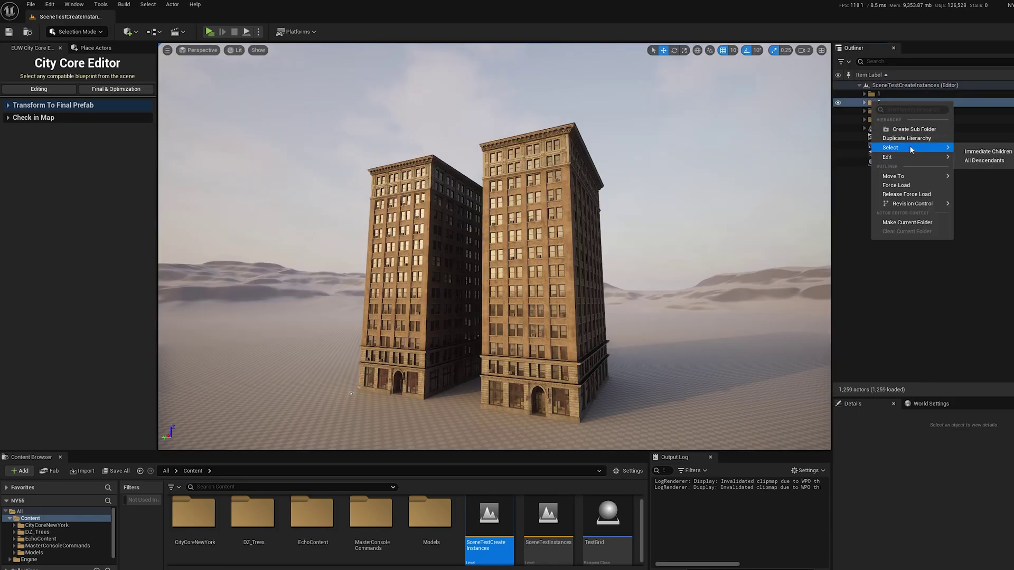
click(984, 160)
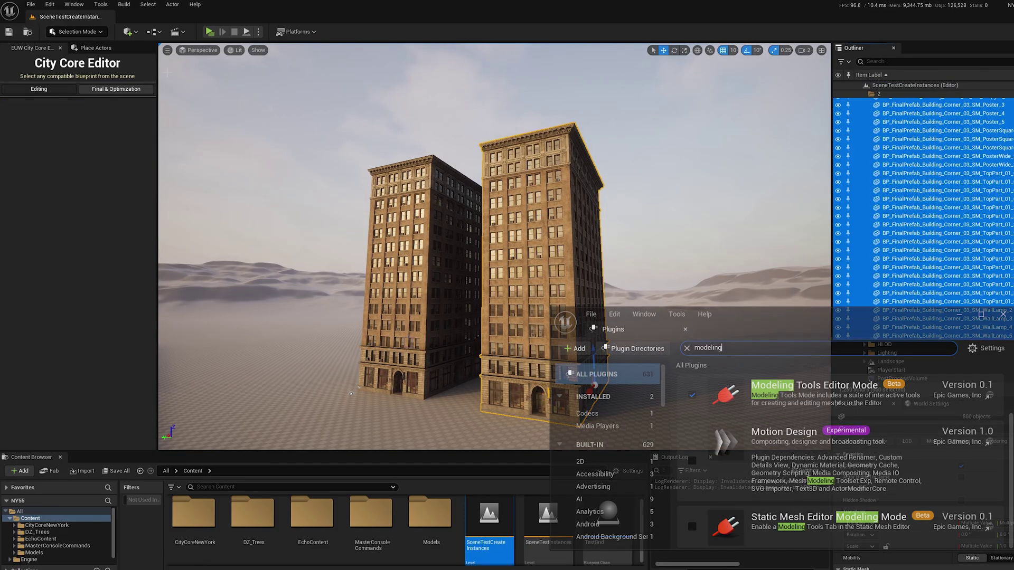
Step: Start the Modeling Mode XForm Harvest Instances tool on the selected actors
click(126, 32)
click(77, 32)
click(80, 80)
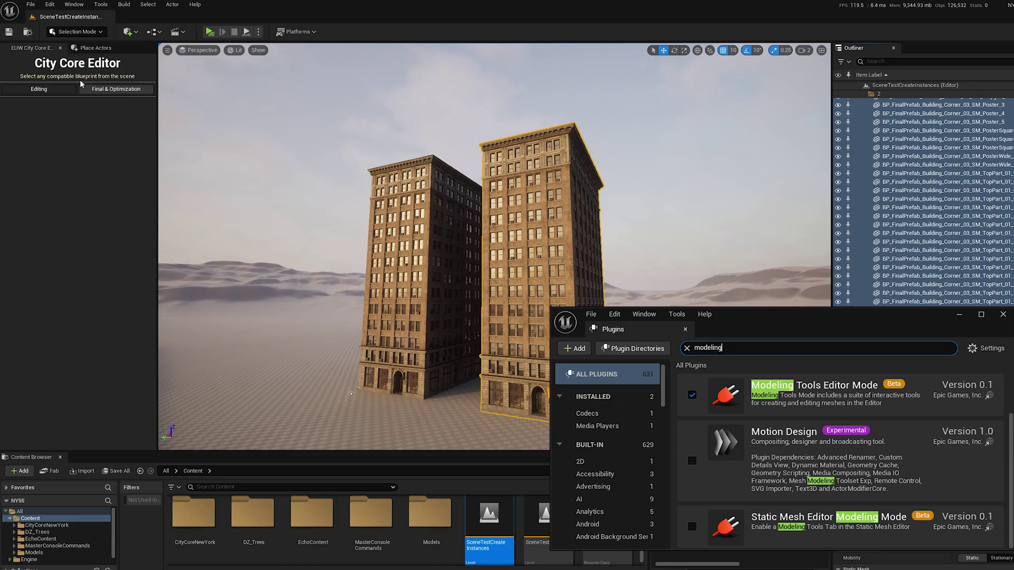
click(144, 110)
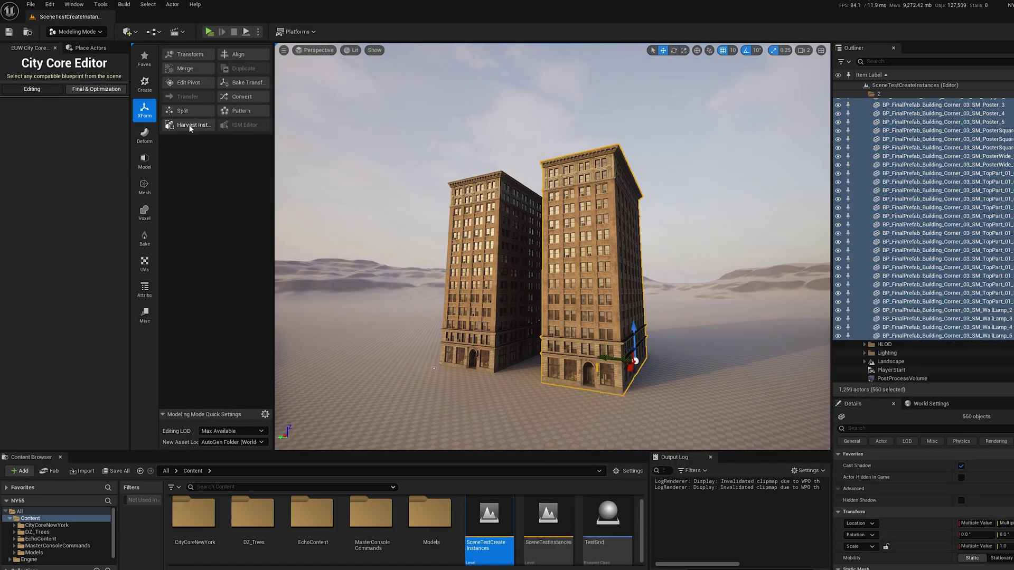
click(191, 127)
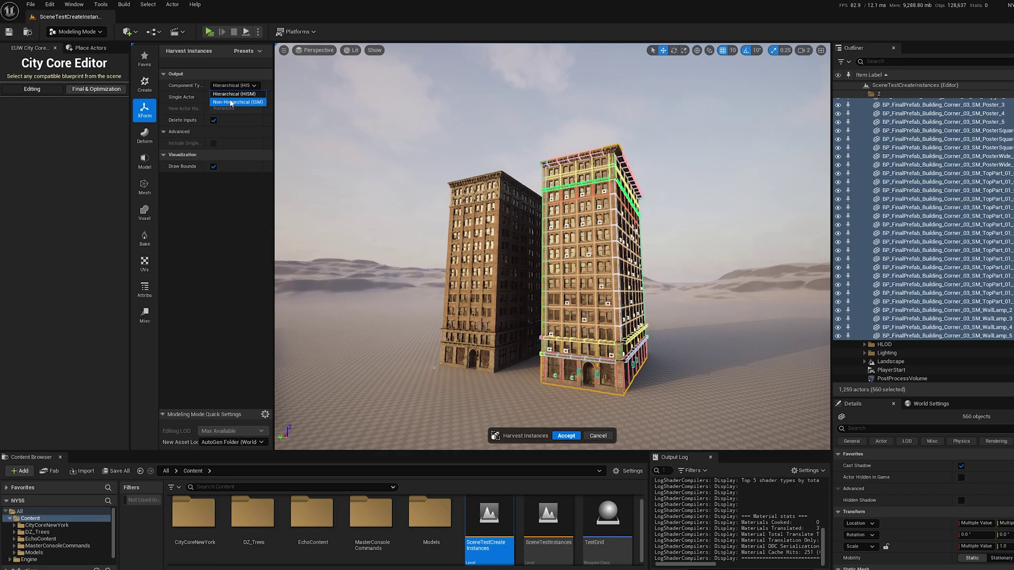
Step: Harvest as non-hierarchical single actor InstancesActor and view its Nanite primitives
click(231, 103)
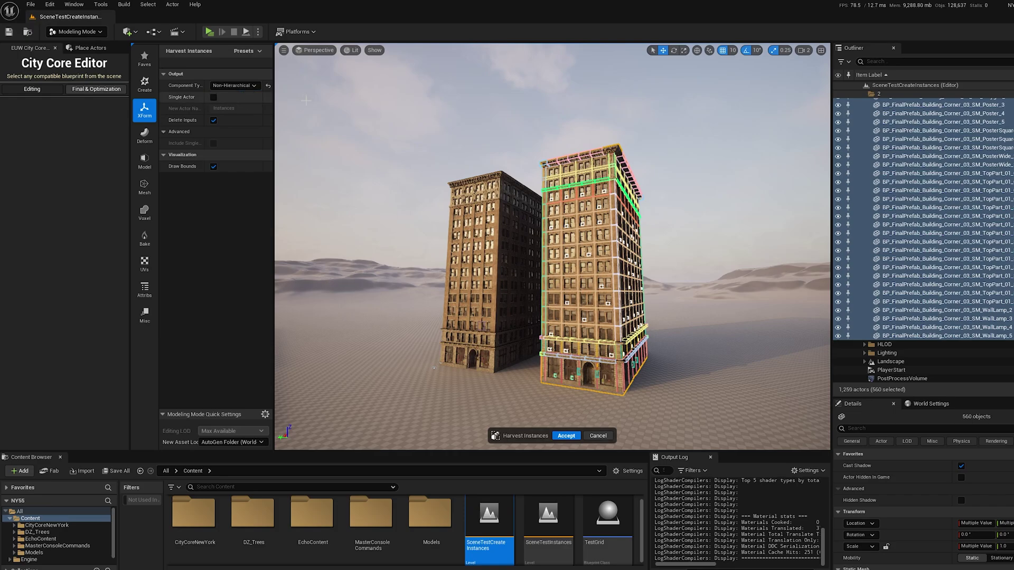
click(214, 97)
text(Actor)
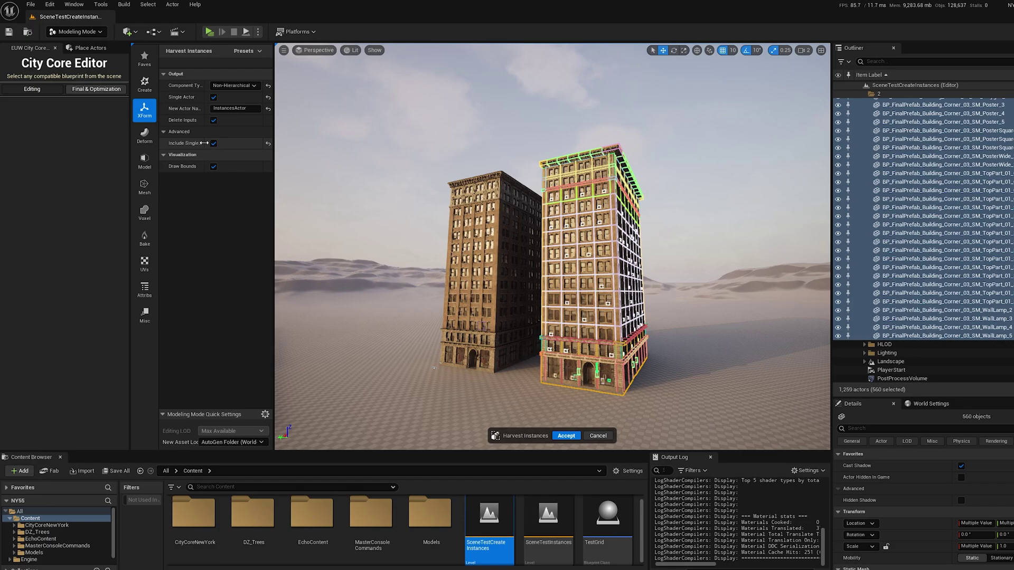
click(185, 132)
click(567, 436)
click(235, 50)
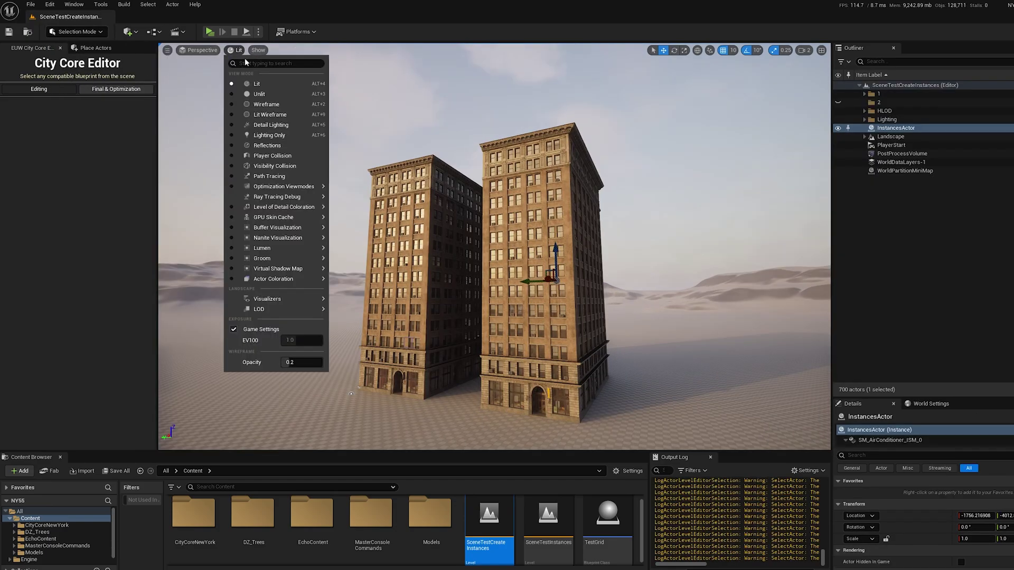
click(364, 303)
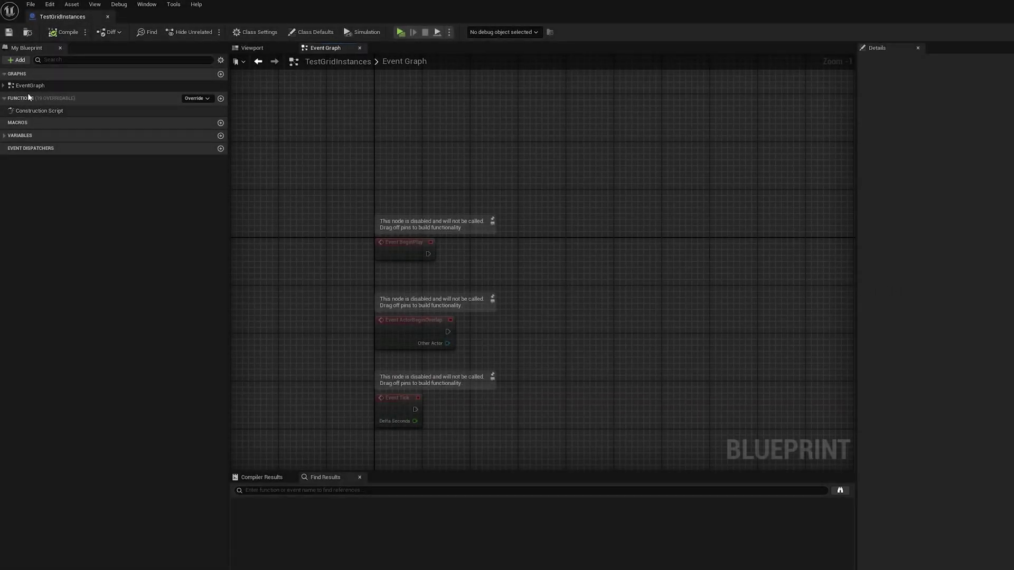
Step: Open the TestGridInstances Construction Script graph and zoom around it
click(38, 113)
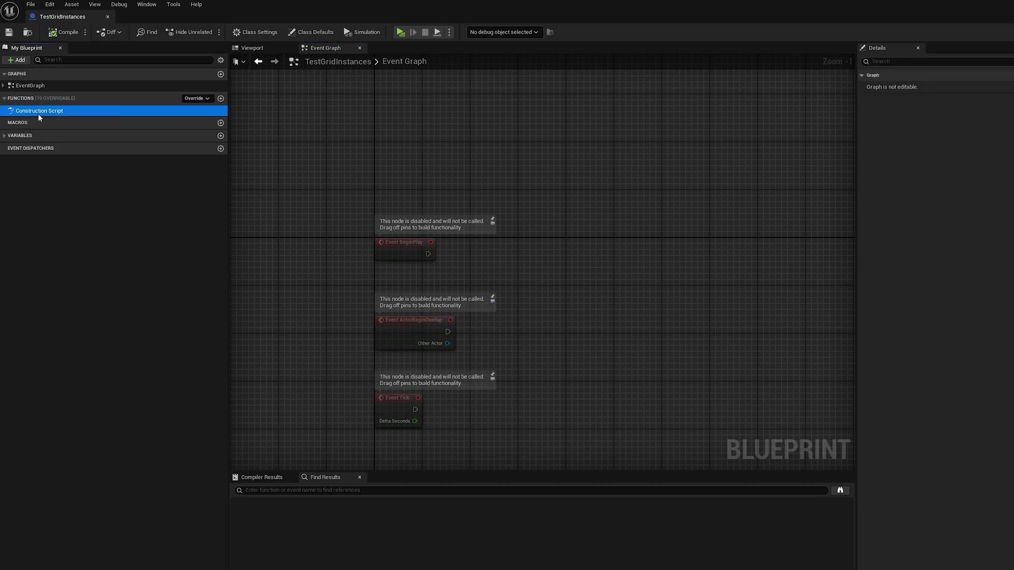
double_click(34, 112)
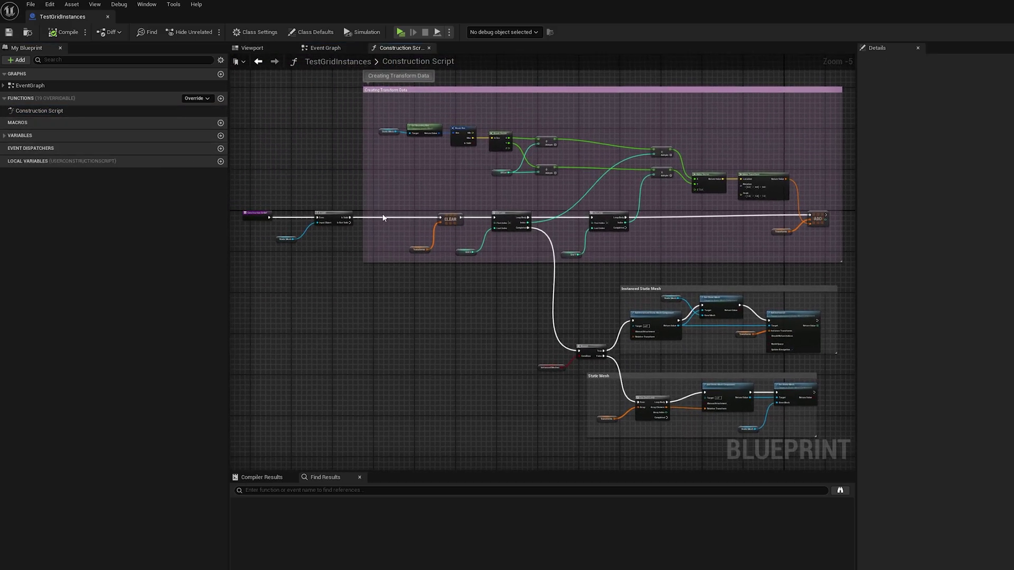
scroll(440, 285, up, 2)
scroll(440, 285, up, 1)
scroll(440, 286, down, 4)
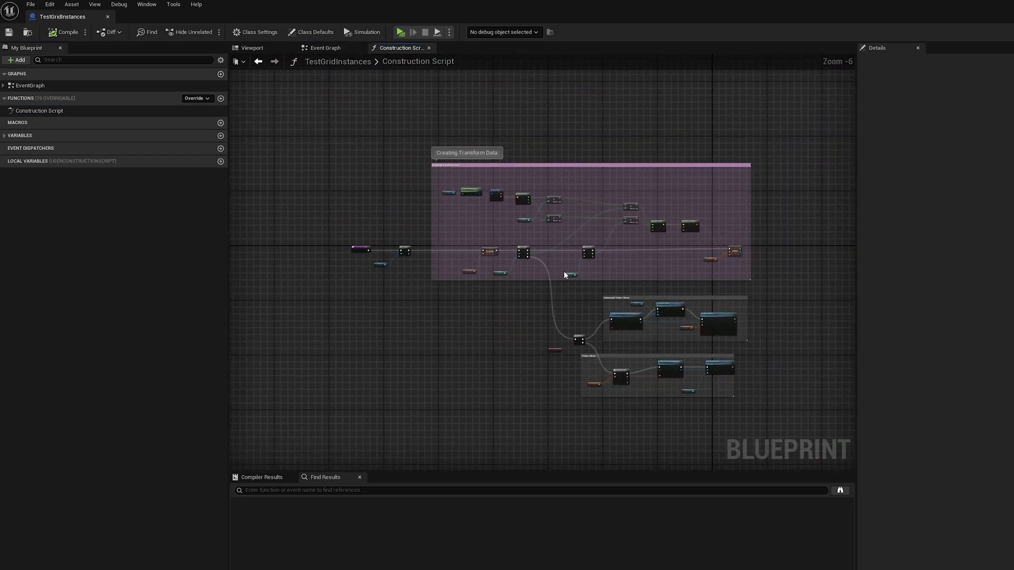
scroll(565, 273, up, 1)
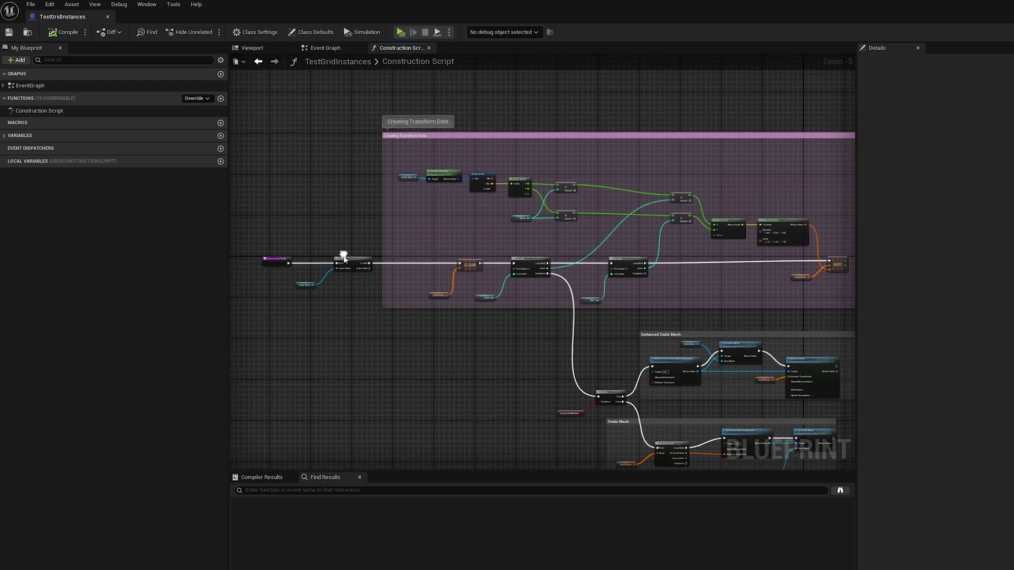
scroll(489, 285, up, 3)
Step: Pan to inspect the CLEAR, For Loop, Instanced Static Mesh and Static Mesh node groups
mouse_move(443, 328)
right_down()
mouse_move(383, 342)
mouse_move(107, 338)
mouse_move(5, 315)
right_up()
mouse_move(442, 454)
right_down()
mouse_move(499, 303)
mouse_move(484, 184)
right_up()
scroll(483, 185, down, 2)
scroll(382, 258, up, 1)
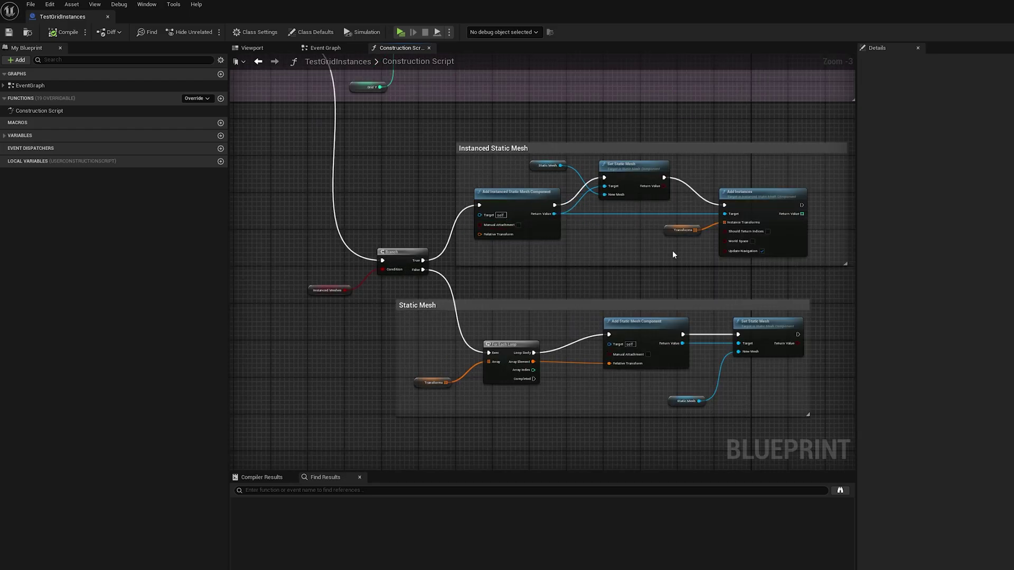
right_drag(704, 315, 635, 294)
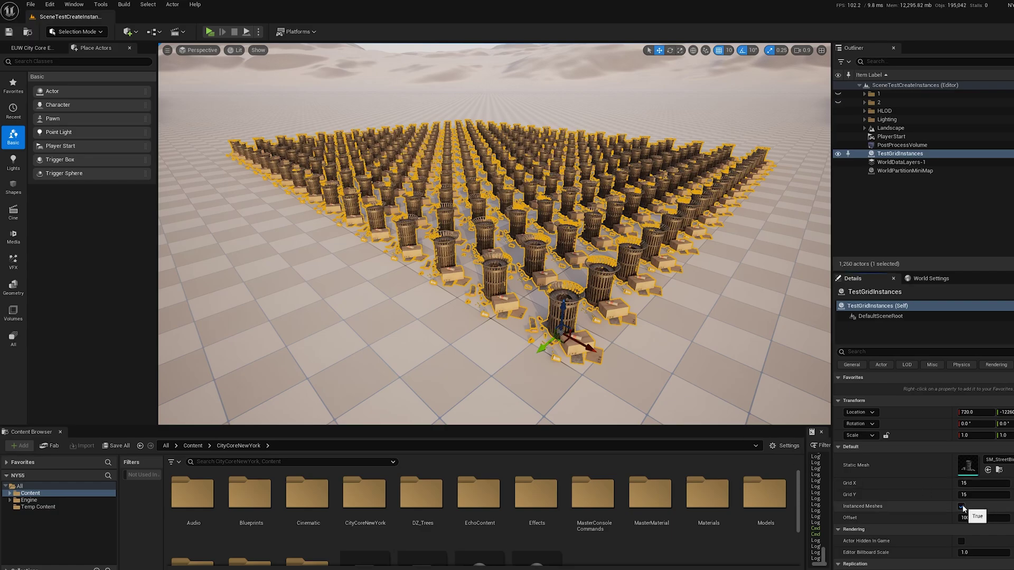
Step: Toggle the trash-bin grid's Instanced Meshes option in Nanite Primitives view, then return to Lit
click(961, 506)
click(234, 49)
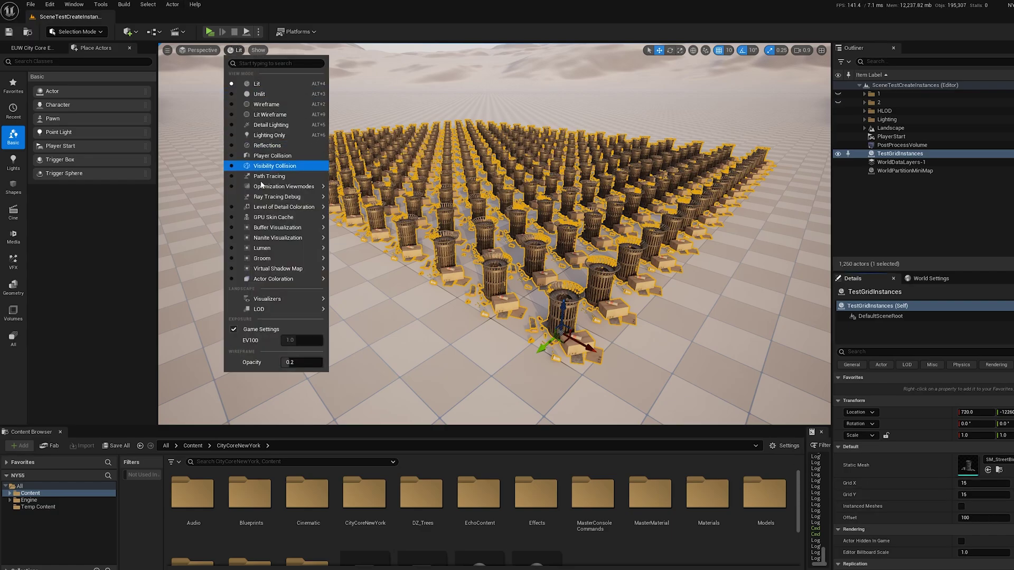
click(379, 305)
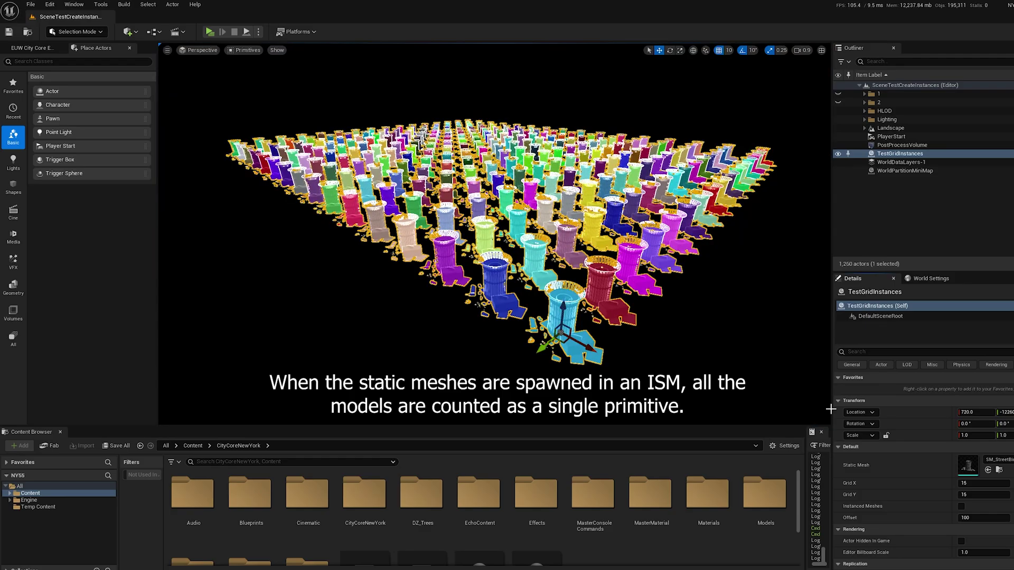
click(961, 506)
click(961, 506)
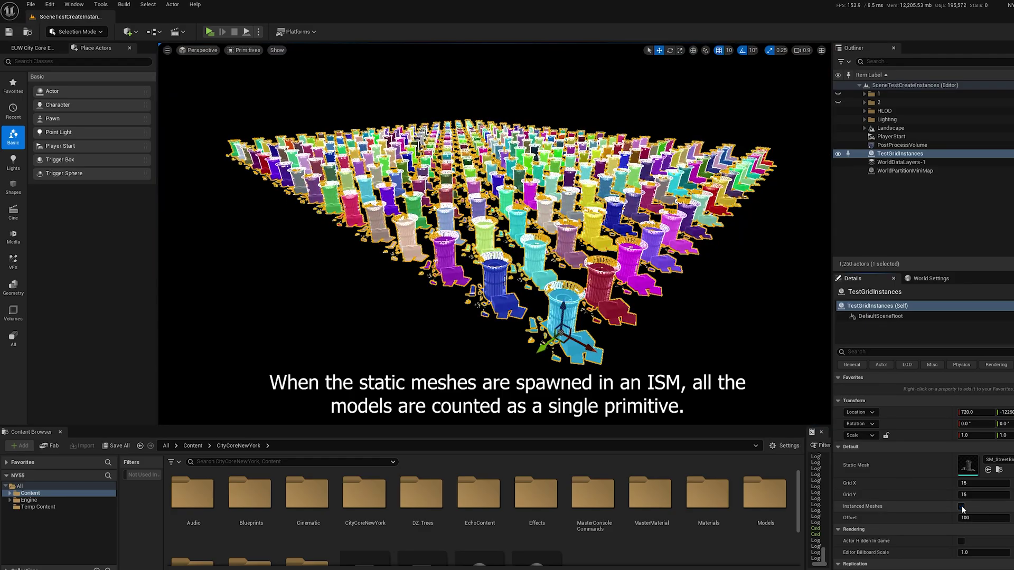
click(961, 506)
click(247, 49)
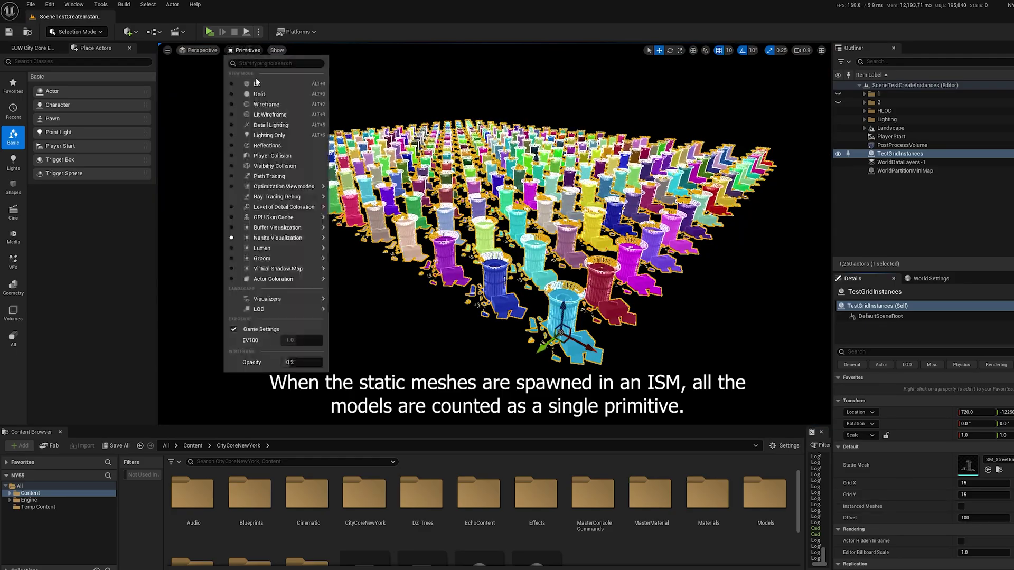
click(254, 85)
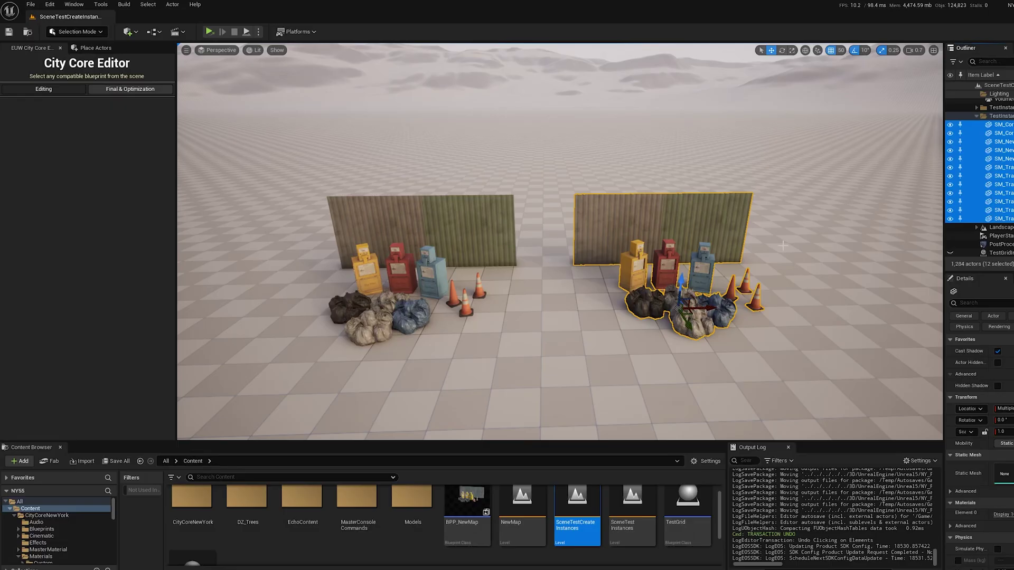
Step: Pack the right fence, newspaper boxes, bags and cones into packed level NewMap1
right_click(684, 304)
mouse_move(749, 505)
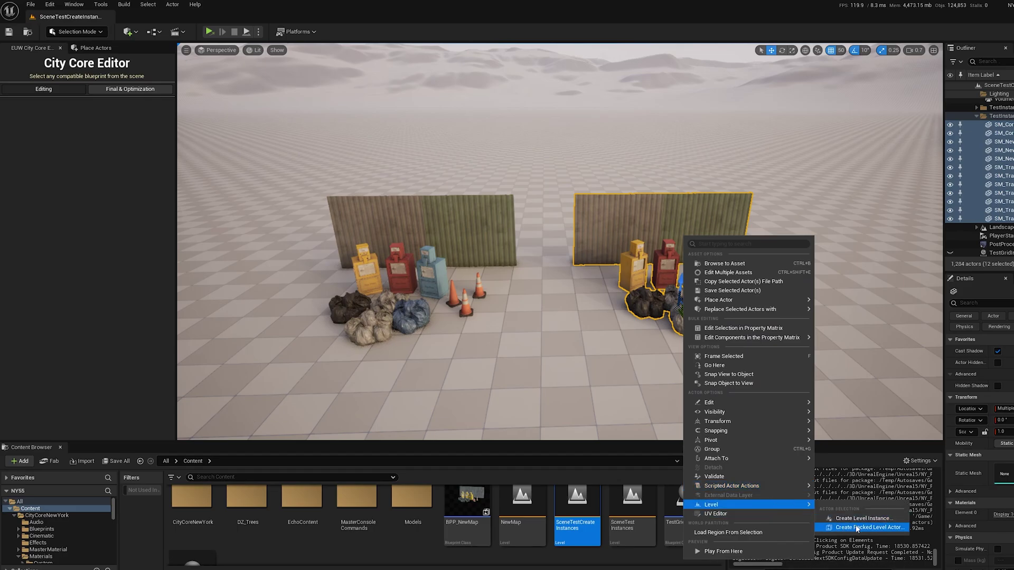
click(850, 528)
click(626, 332)
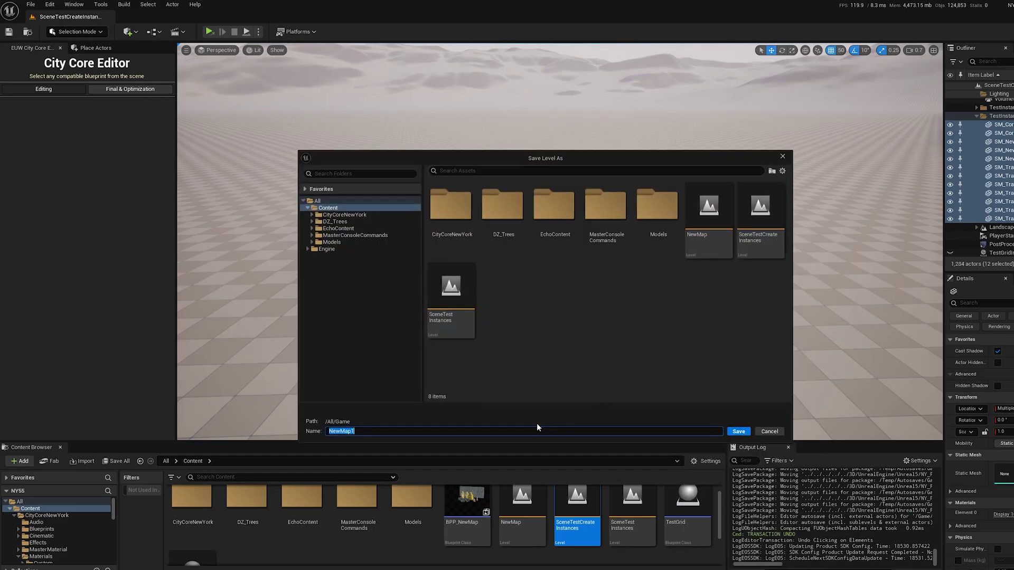
click(742, 433)
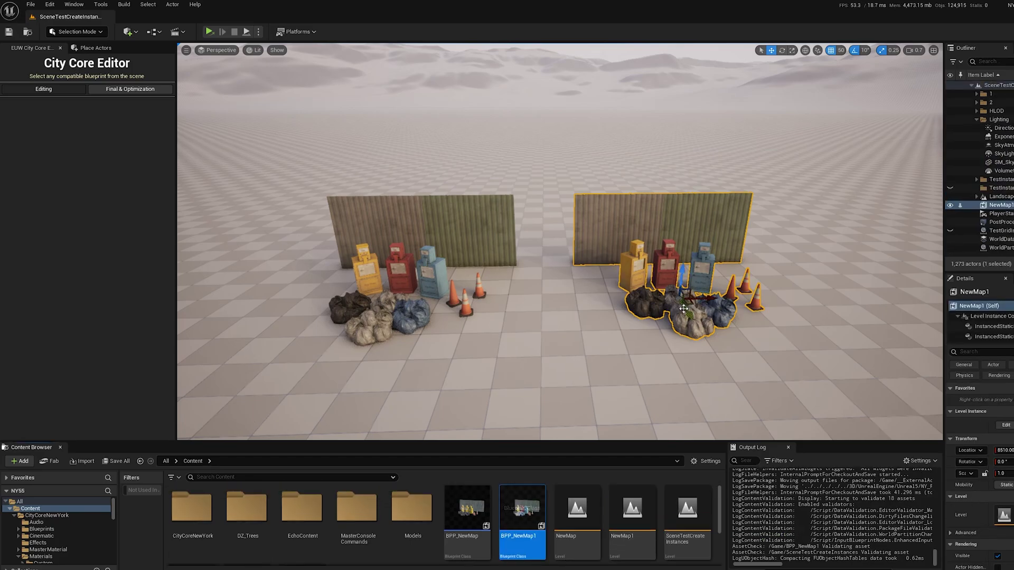
key(Escape)
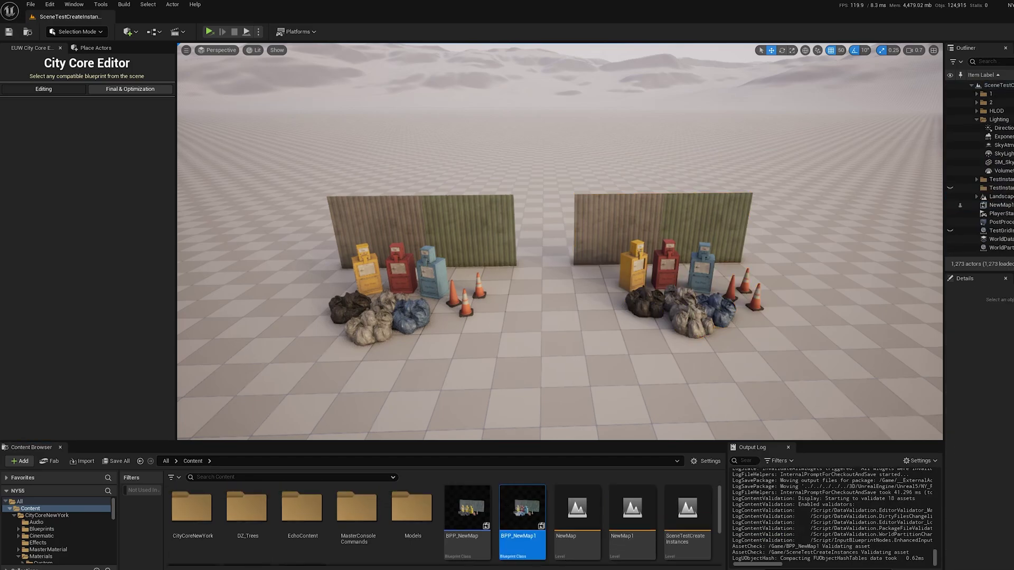
Step: View the scene in Nanite Primitives visualization
click(254, 50)
mouse_move(296, 238)
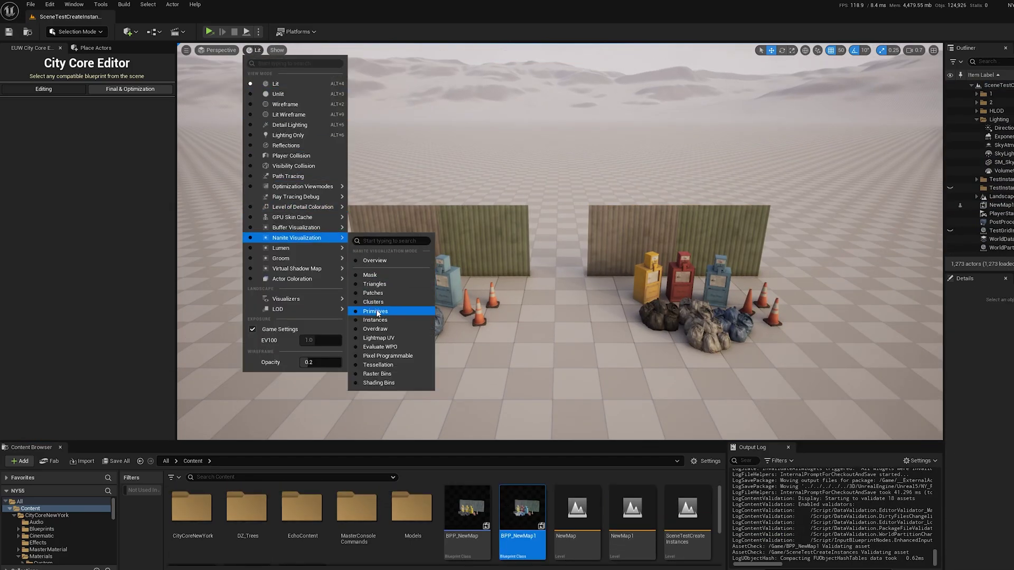
click(378, 314)
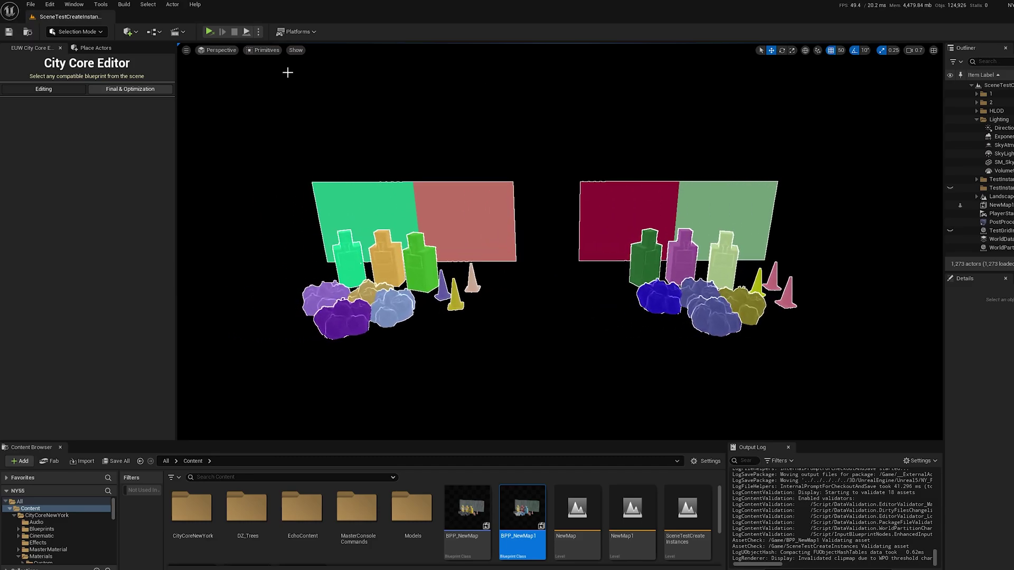
click(263, 50)
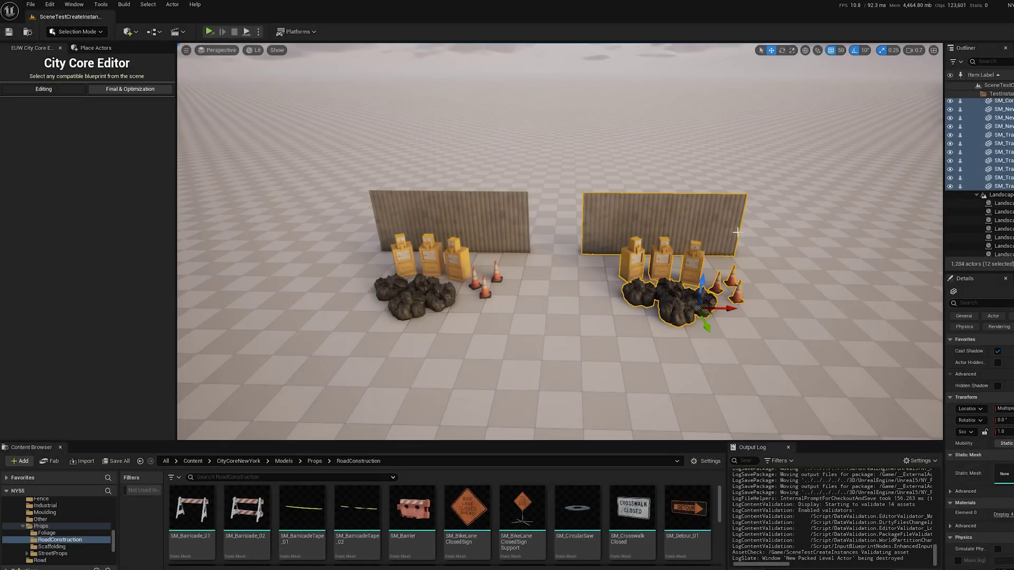
Step: Pack the second prop group into packed level actor NewMap, saving level and blueprint
right_click(678, 224)
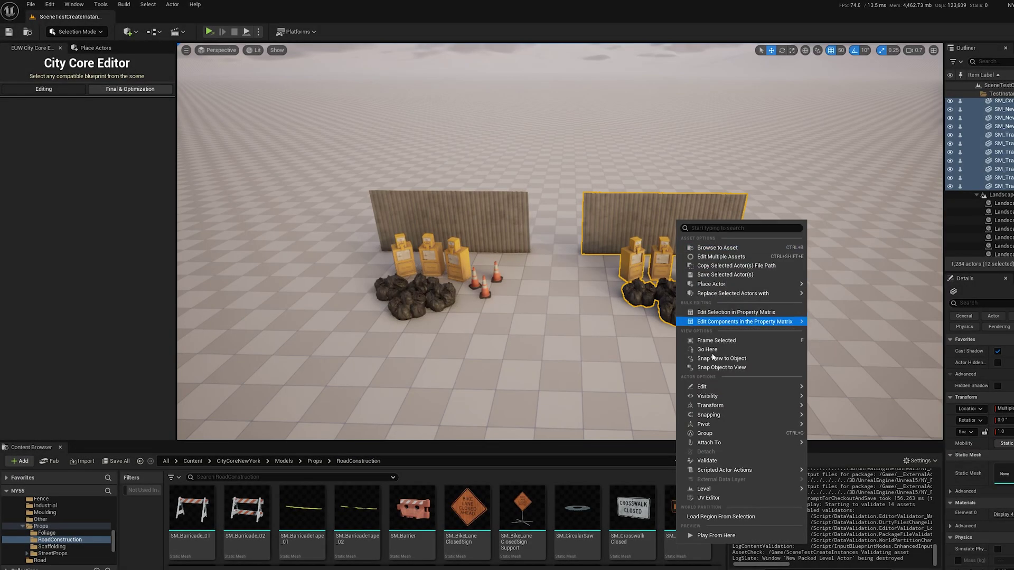
mouse_move(704, 489)
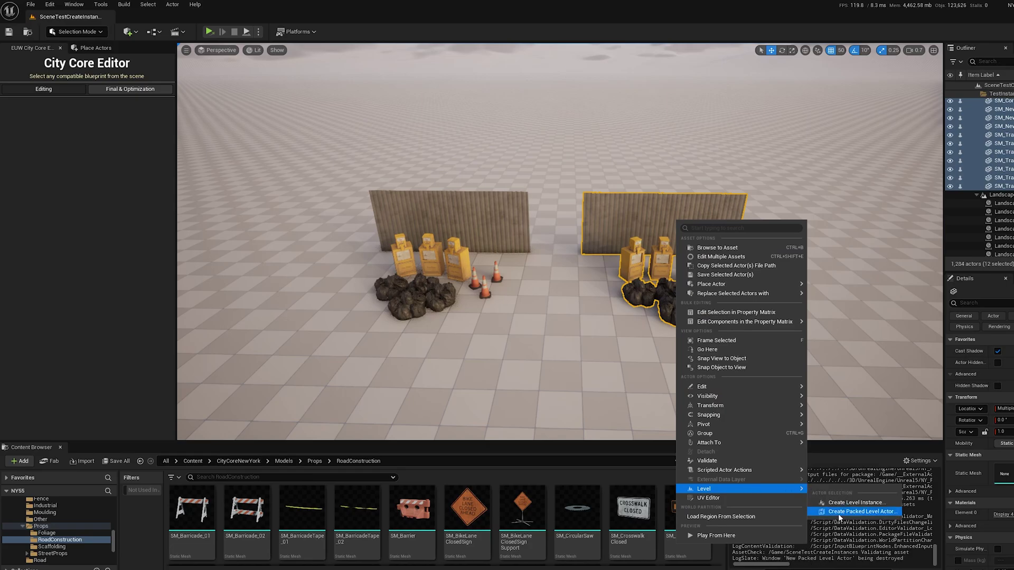
click(838, 512)
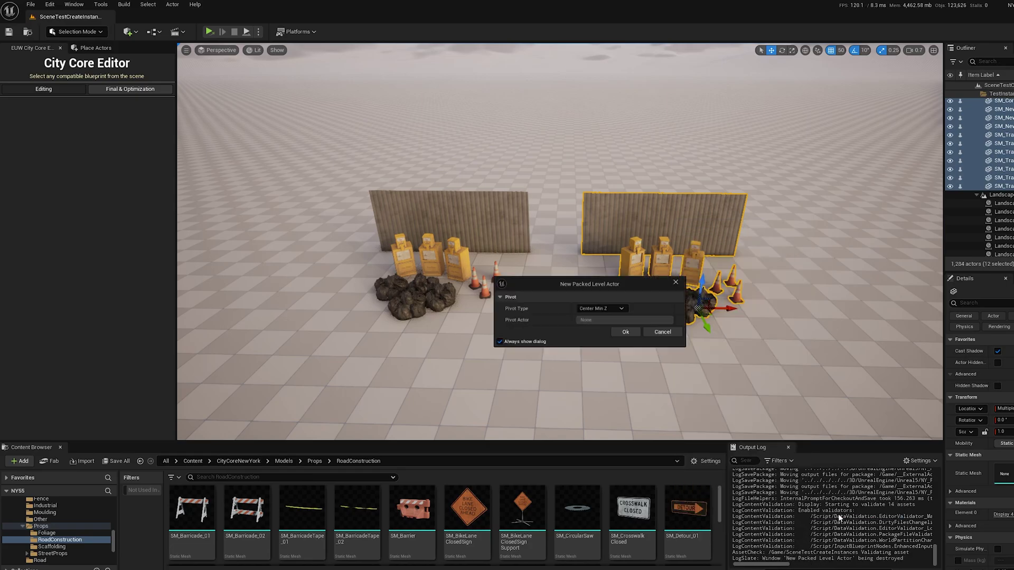
click(626, 335)
click(734, 428)
click(736, 428)
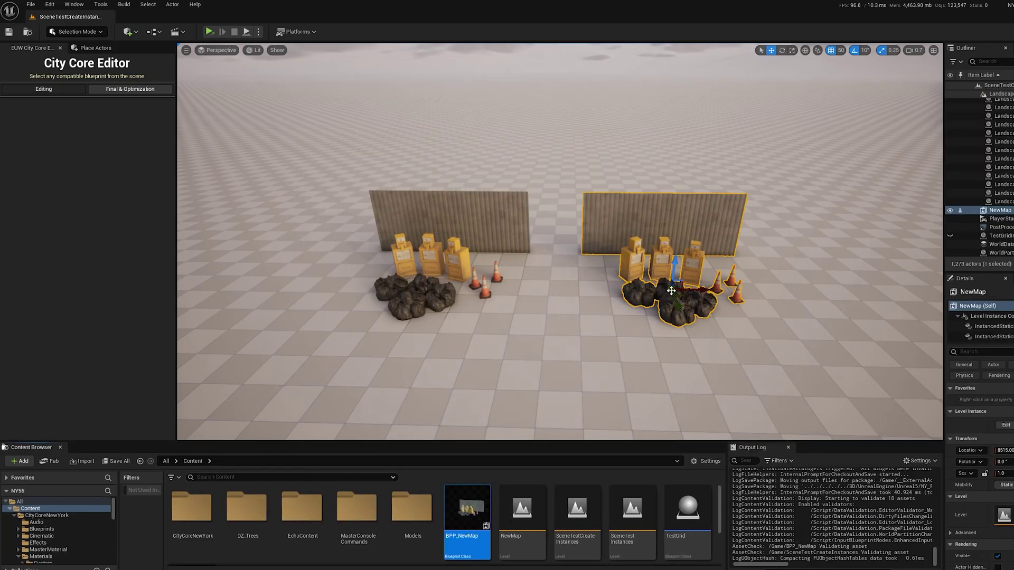
key(Escape)
Step: View Nanite Primitives and frame both prop groups to compare them
click(254, 50)
click(364, 311)
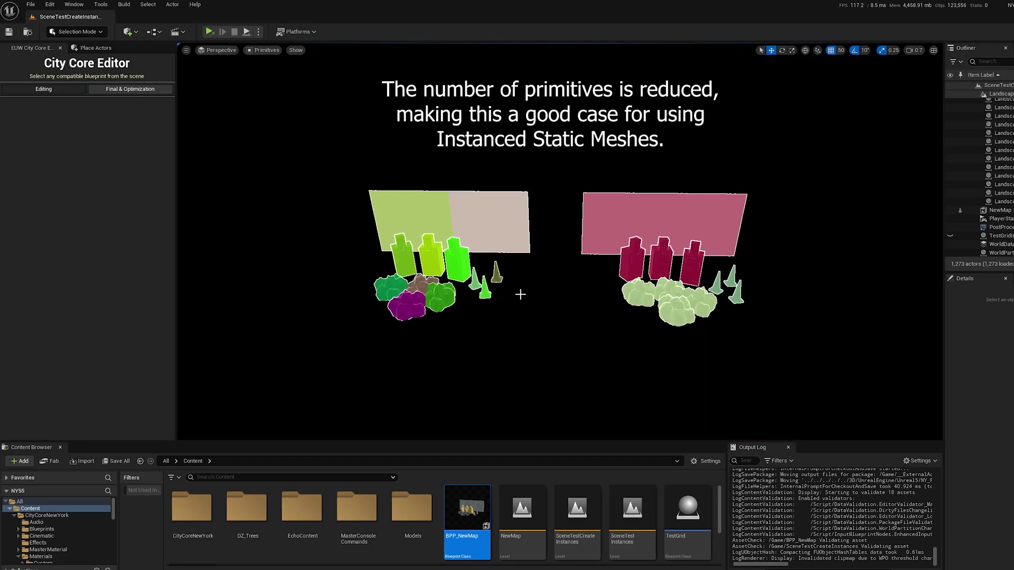
drag(527, 299, 523, 286)
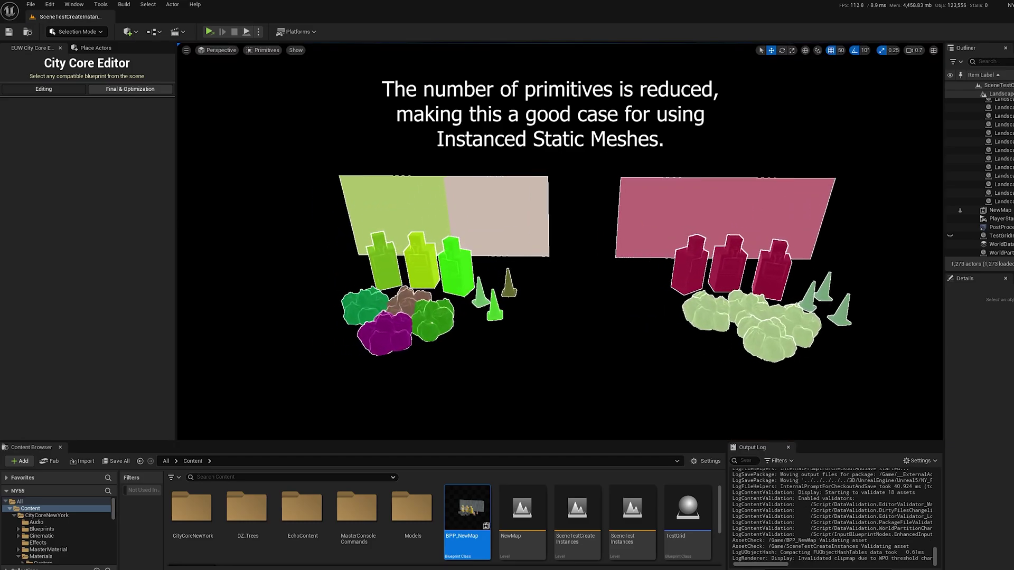
middle_drag(523, 285, 428, 285)
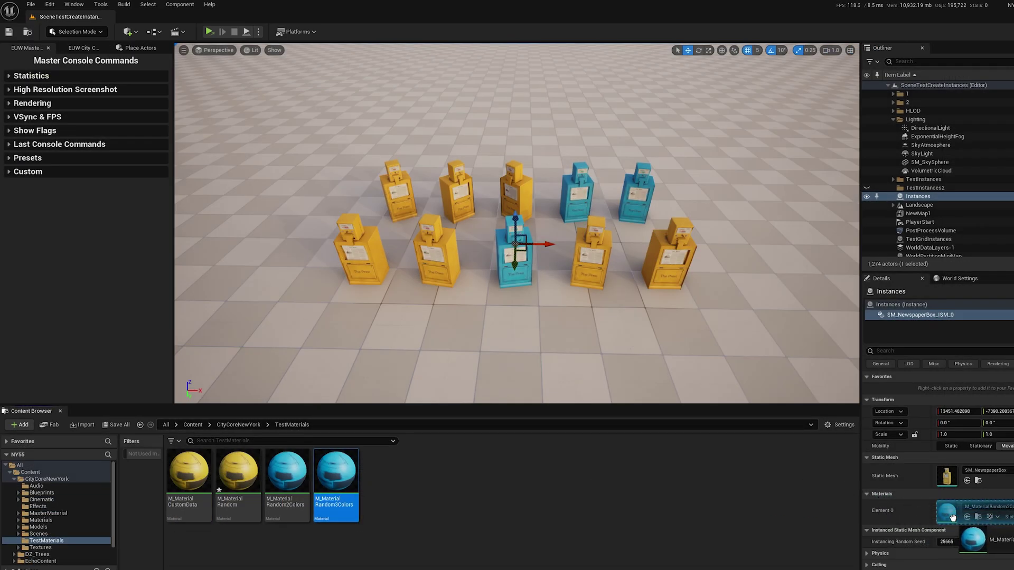
Step: Apply Random3Colors to the newspaper-box instances, move them, then inspect the M_MaterialRandom graph
drag(336, 473, 940, 522)
drag(522, 251, 504, 238)
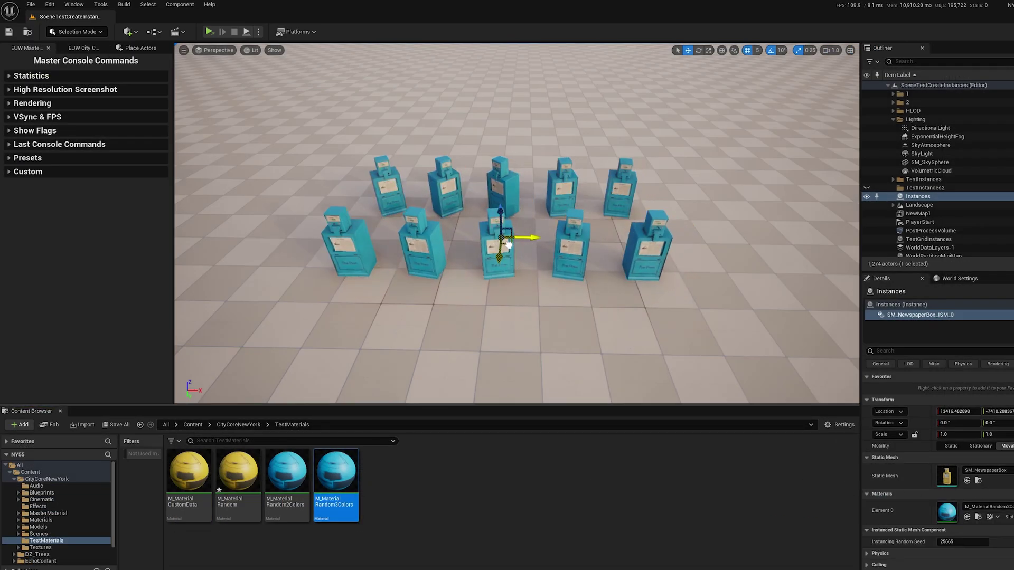
mouse_move(511, 233)
mouse_down()
mouse_move(504, 259)
mouse_move(530, 248)
mouse_move(514, 234)
mouse_move(509, 249)
mouse_move(523, 262)
mouse_move(533, 249)
mouse_up()
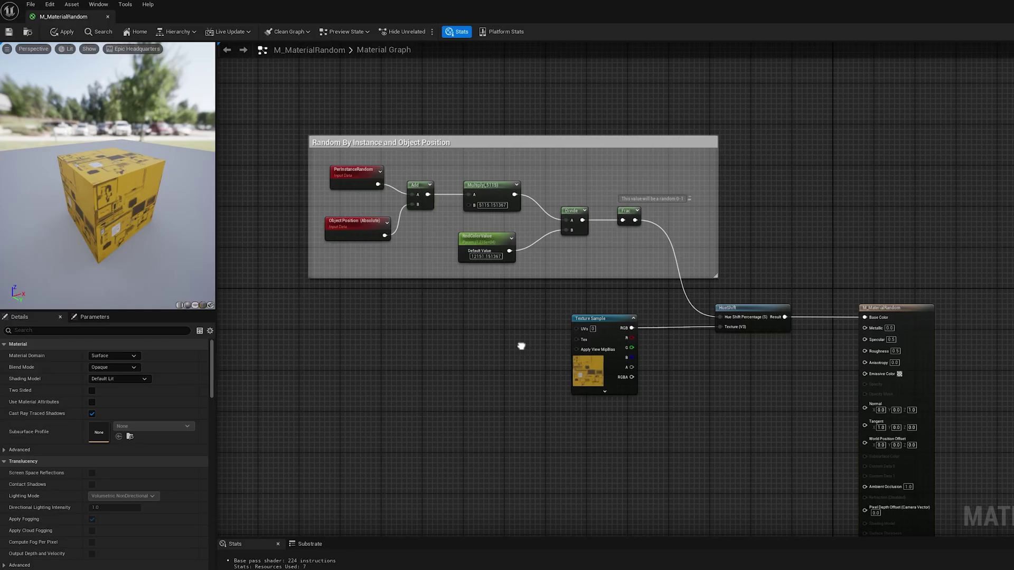
mouse_move(521, 346)
right_down()
mouse_move(485, 342)
mouse_move(487, 309)
right_up()
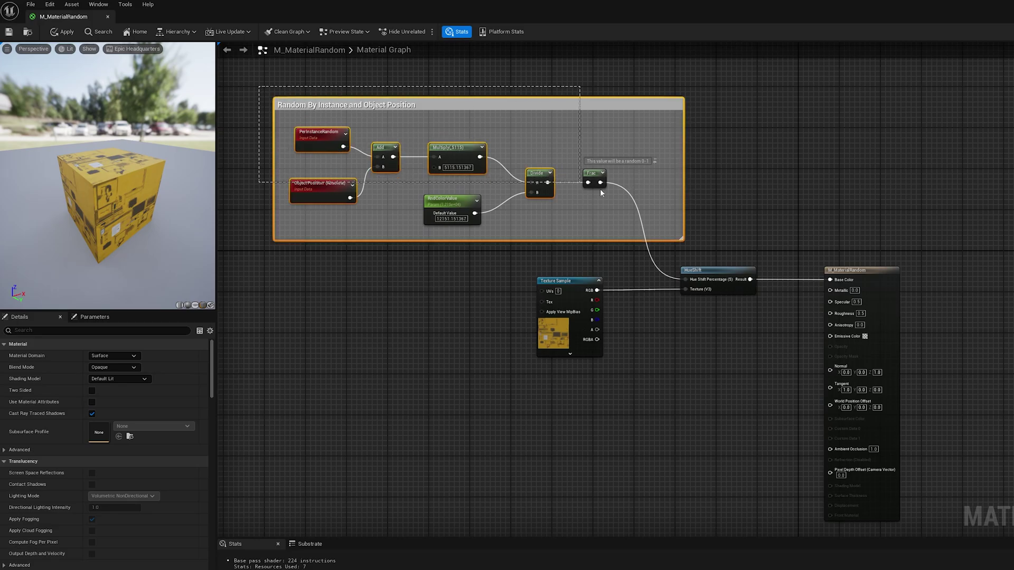
Step: Marquee-select all nodes in the Random By Instance and Object Position comment group
drag(600, 189, 702, 241)
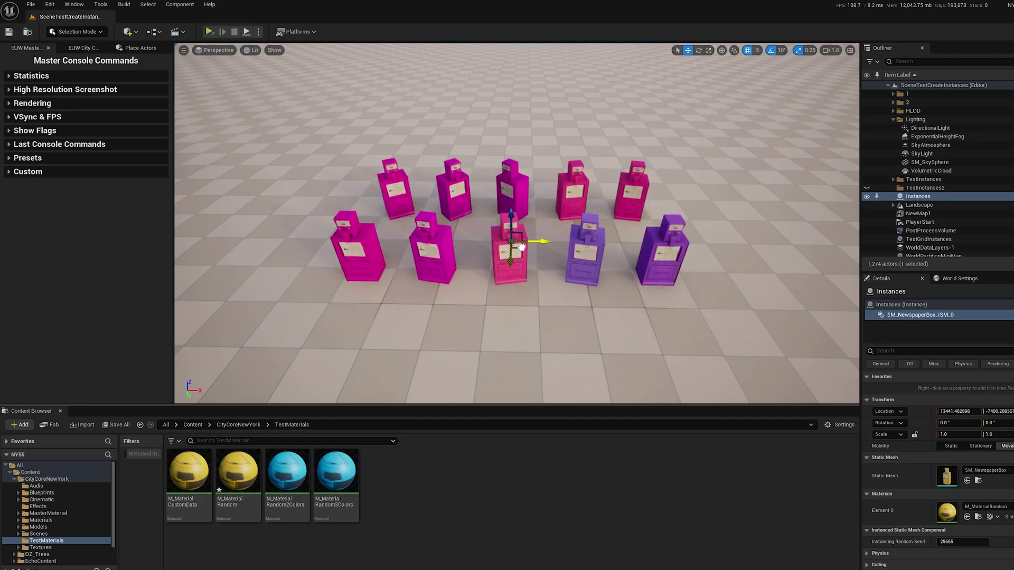
Step: Move the newspaper-box instances to shift their colours, check Nanite Primitives, then return to Lit
mouse_move(494, 244)
mouse_down()
mouse_move(532, 231)
mouse_move(510, 255)
mouse_up()
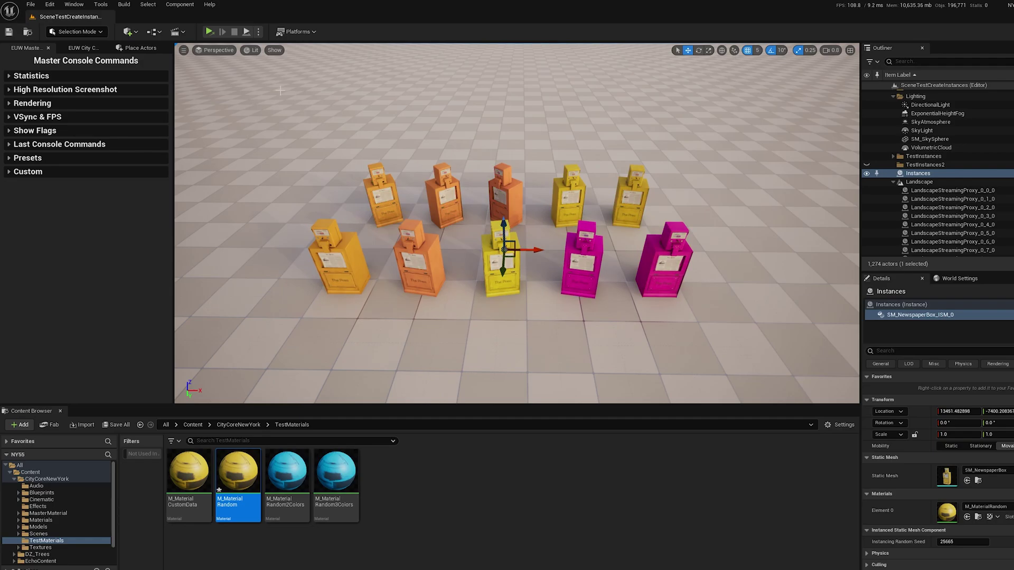
click(251, 50)
mouse_move(294, 238)
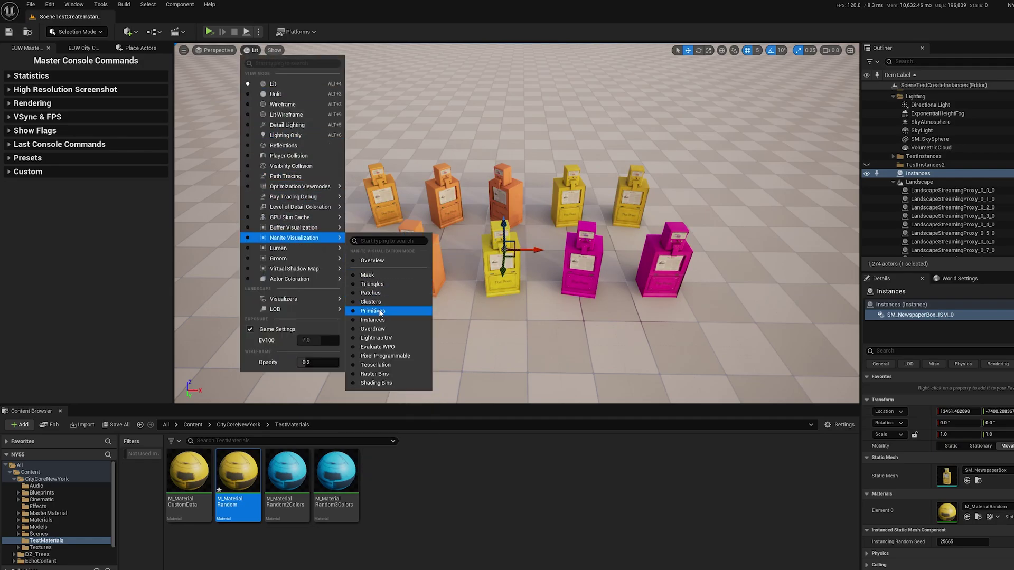
click(380, 313)
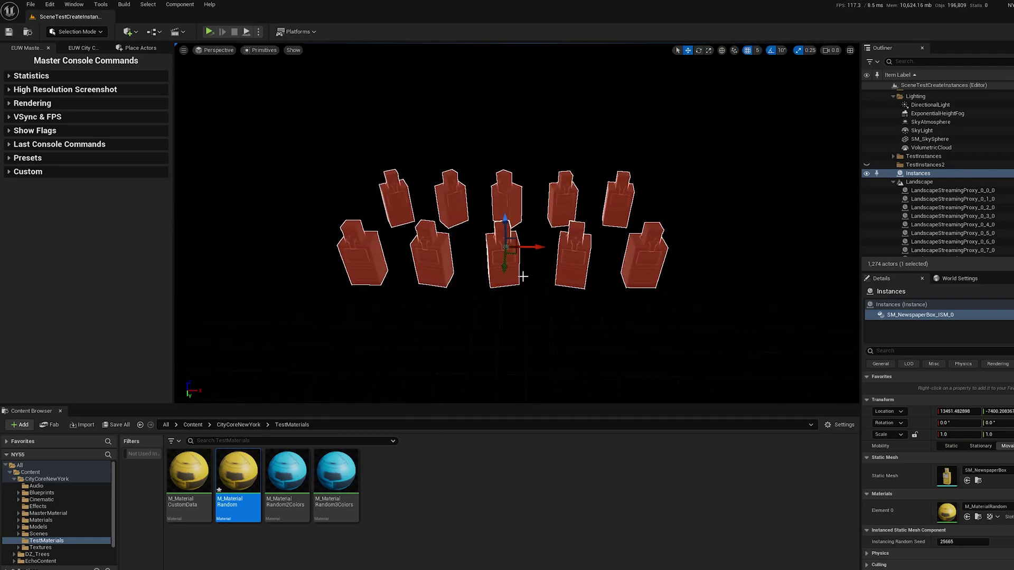
click(257, 50)
click(264, 85)
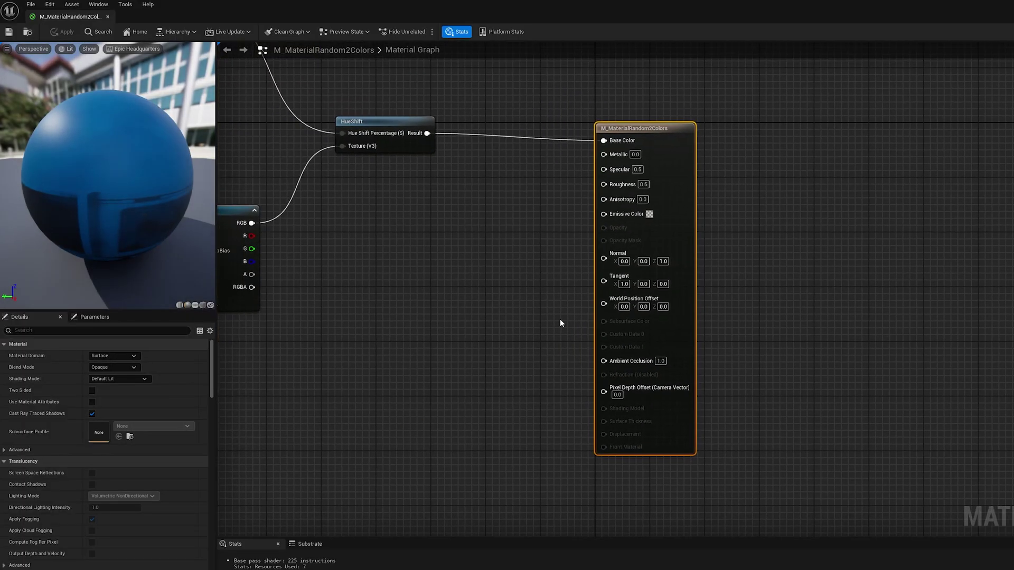
Step: Review the random group feeding the colour blend, then move the instances to see yellow/blue boxes switch
scroll(671, 313, up, 2)
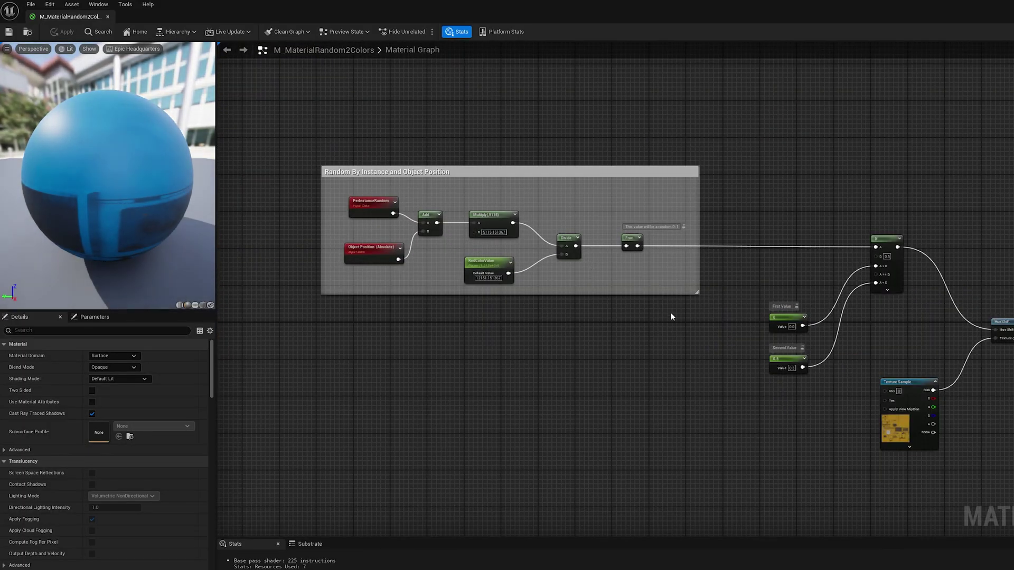
scroll(654, 315, up, 1)
right_drag(686, 340, 617, 331)
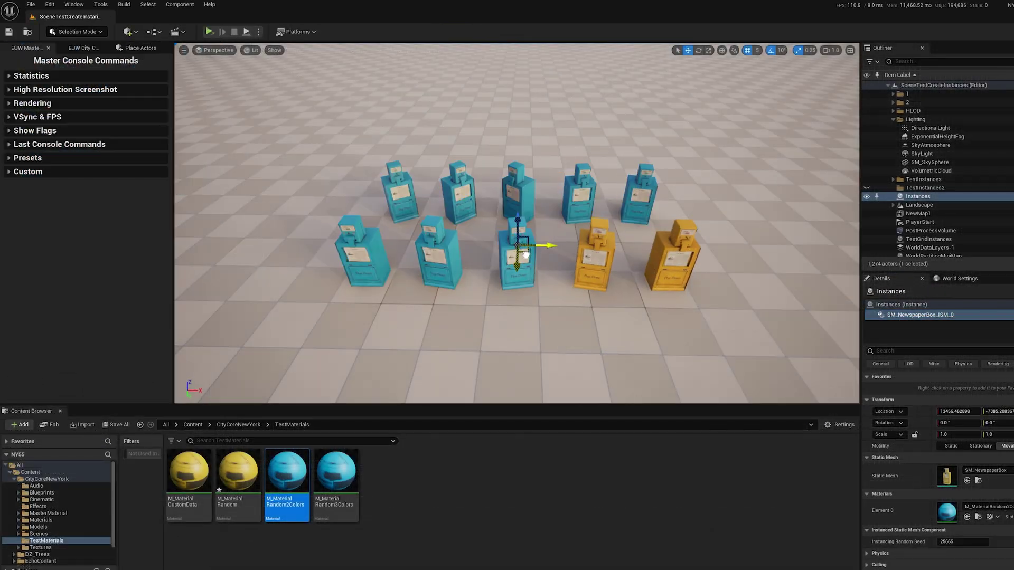
mouse_move(525, 255)
mouse_down()
mouse_move(517, 231)
mouse_move(537, 239)
mouse_up()
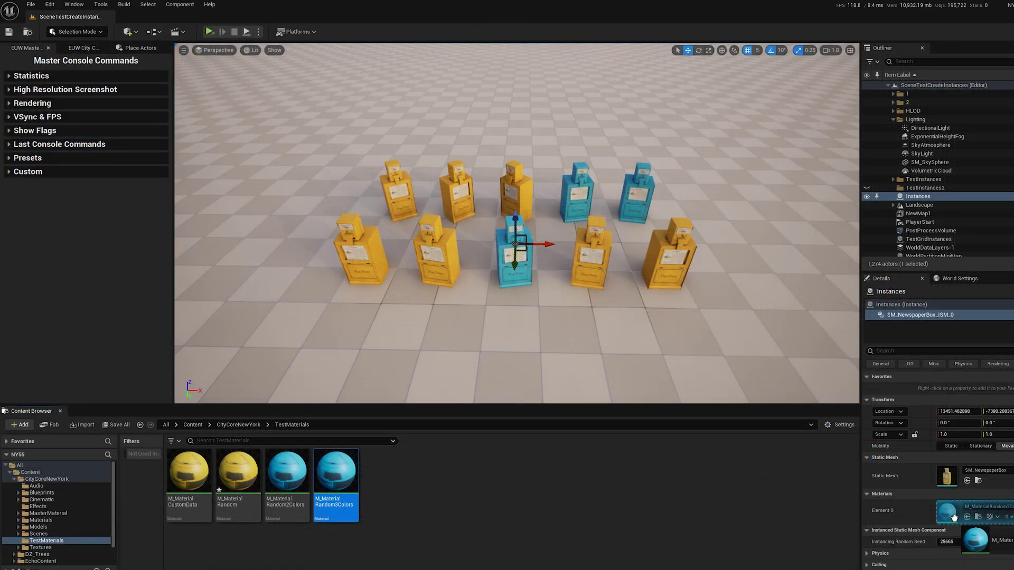
Step: Inspect the PerInstanceCustomData node, then assign M_MaterialCustomData to the instances' Element 0 slot
drag(511, 244, 528, 274)
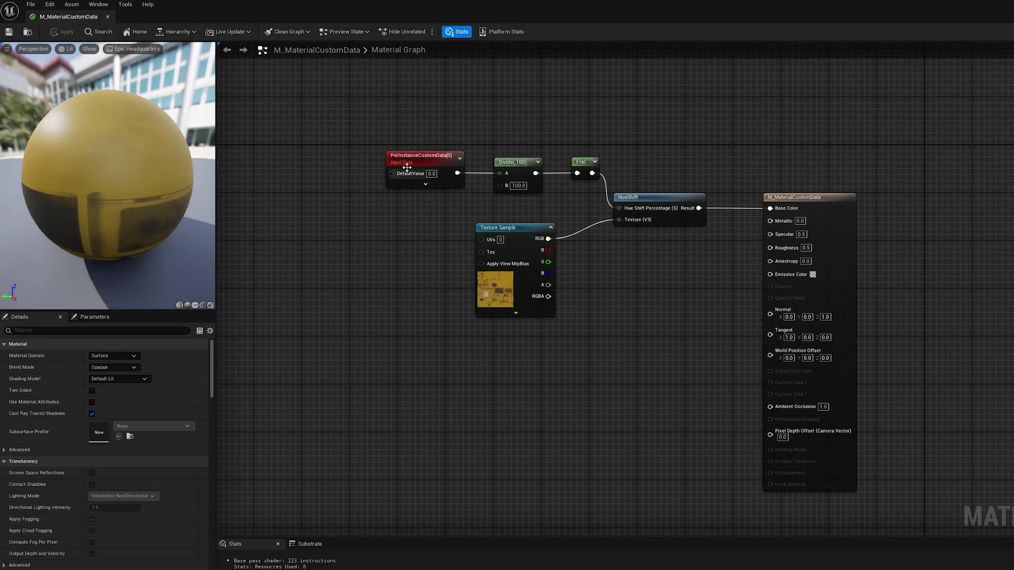
click(410, 159)
click(389, 231)
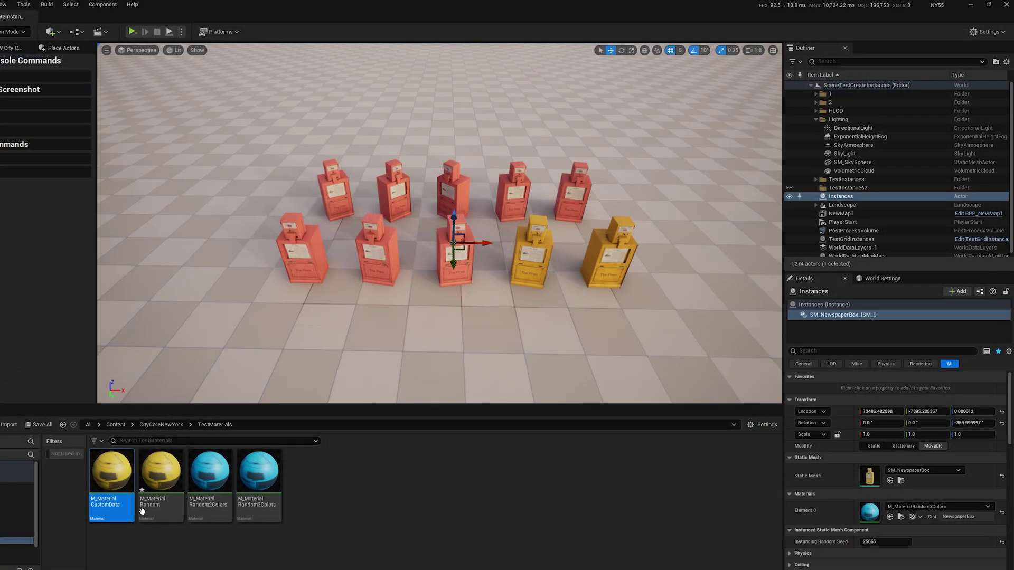
drag(112, 473, 867, 520)
Step: Set Num Custom Data Floats to 1 on the newspaper-box instances
scroll(833, 488, down, 2)
scroll(818, 470, down, 2)
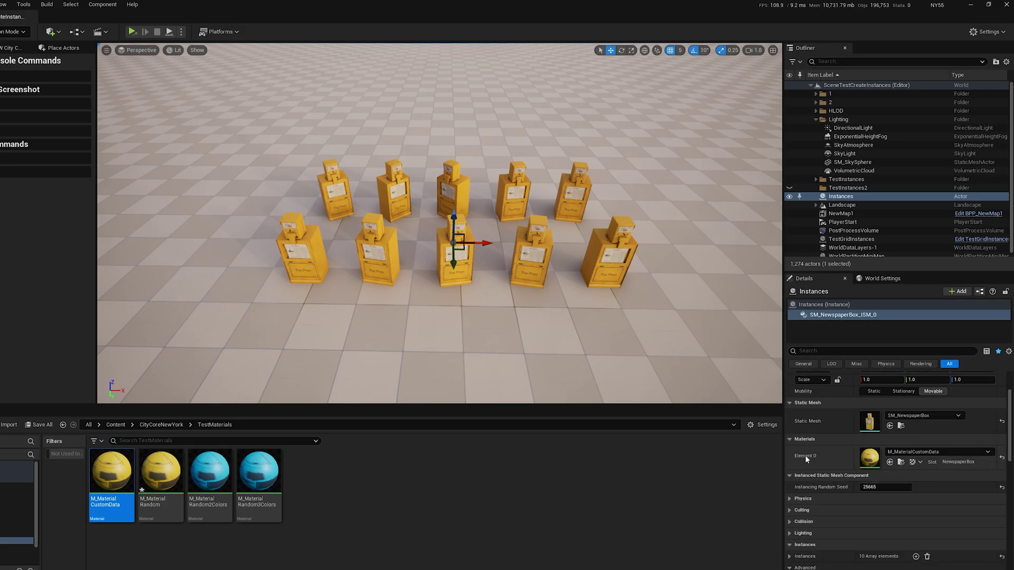
scroll(802, 476, down, 1)
scroll(813, 509, down, 1)
scroll(819, 509, down, 1)
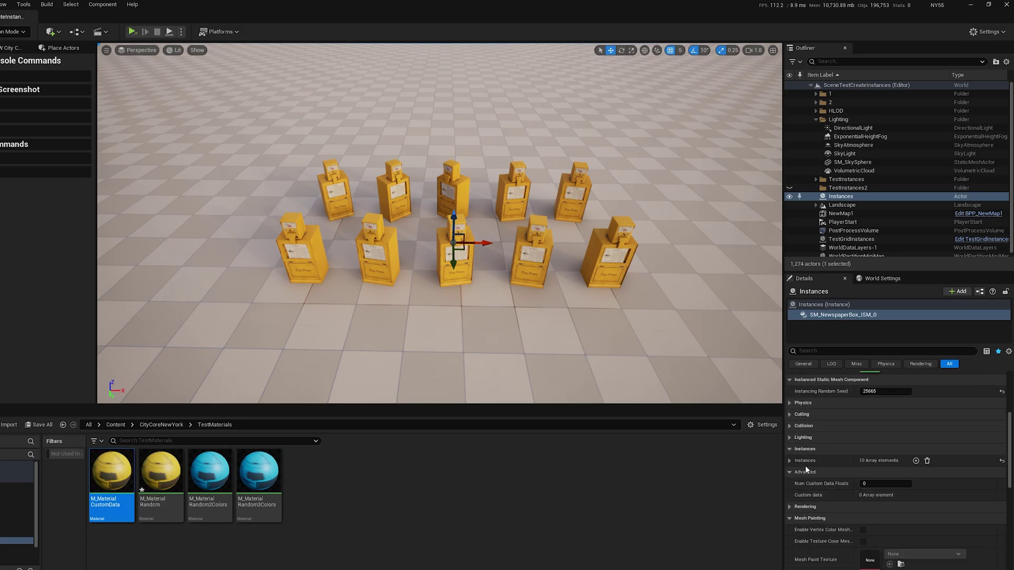
click(803, 473)
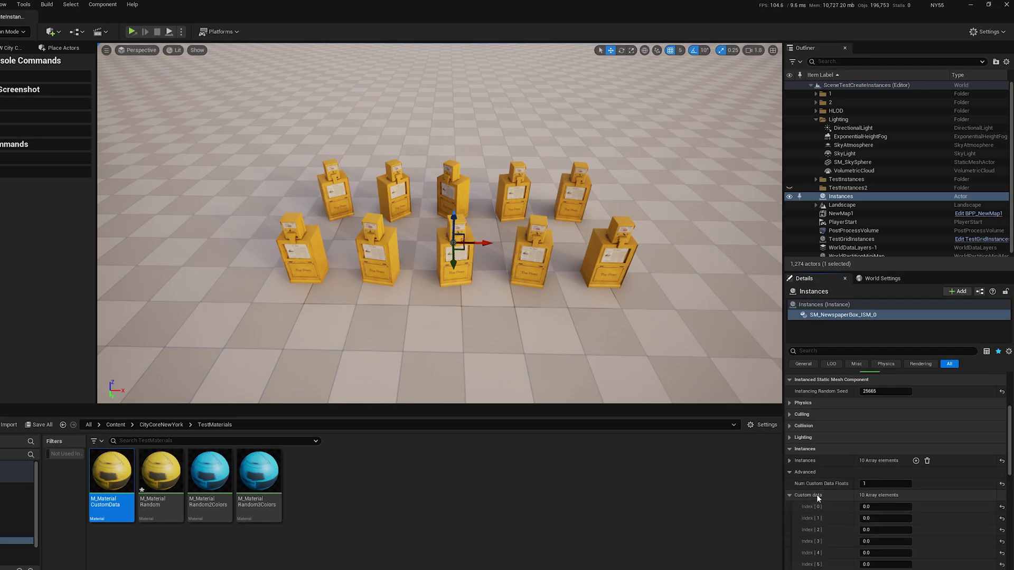
scroll(824, 496, down, 2)
scroll(845, 490, down, 1)
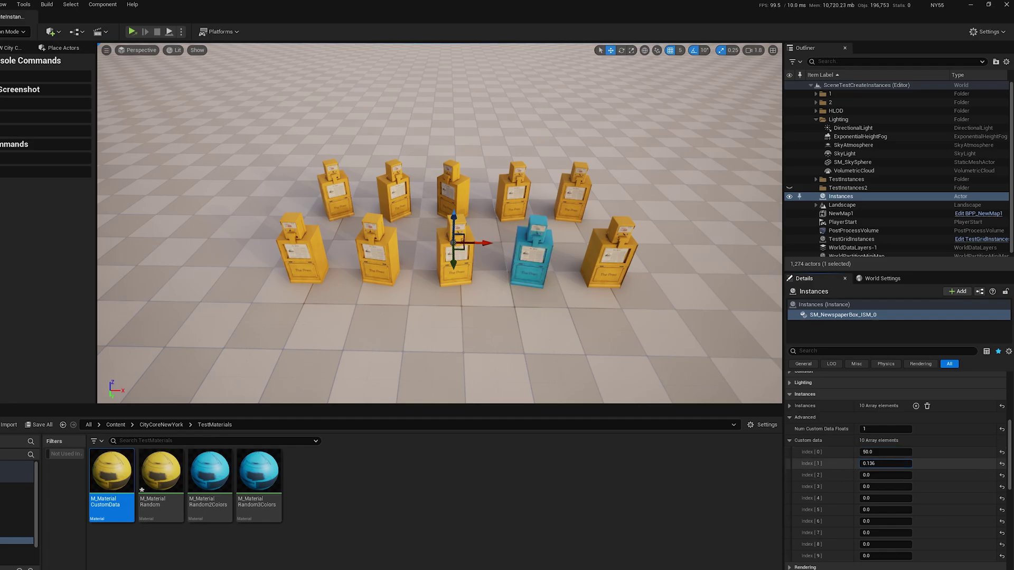
Step: Change the second box's custom data value and switch to Nanite Visualization > Primitives
drag(885, 463, 909, 464)
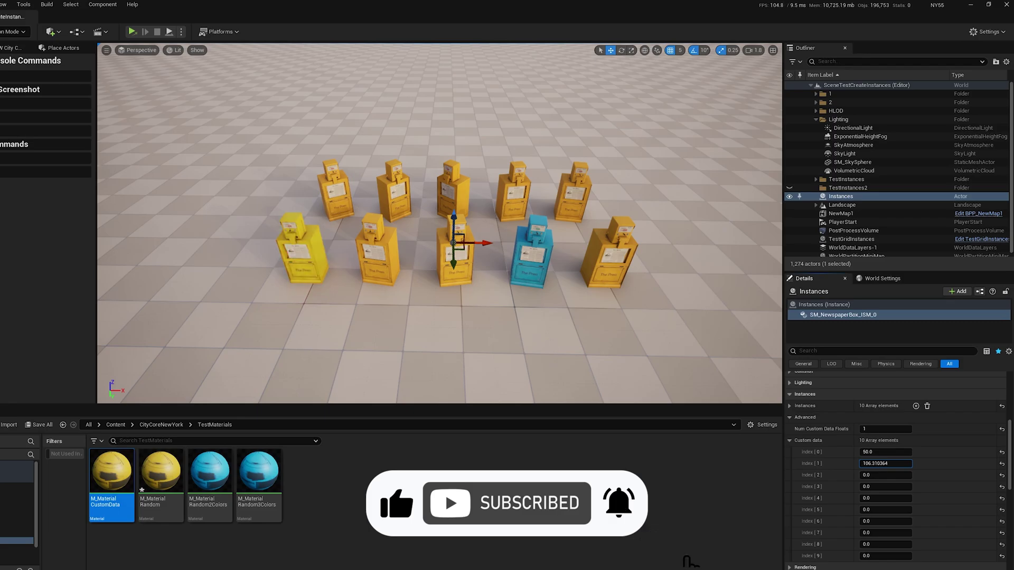
click(175, 50)
mouse_move(223, 207)
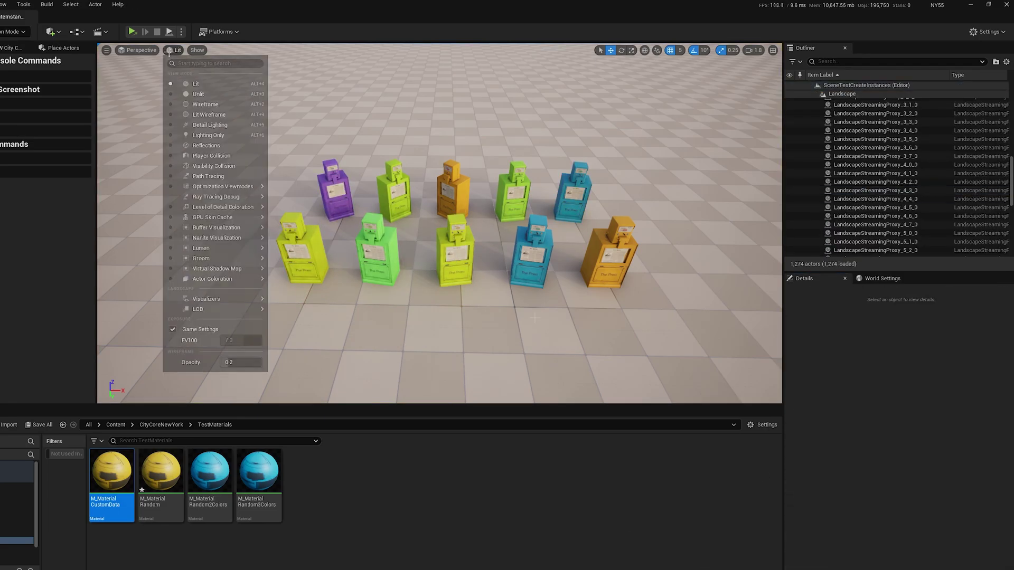
mouse_move(217, 237)
click(300, 310)
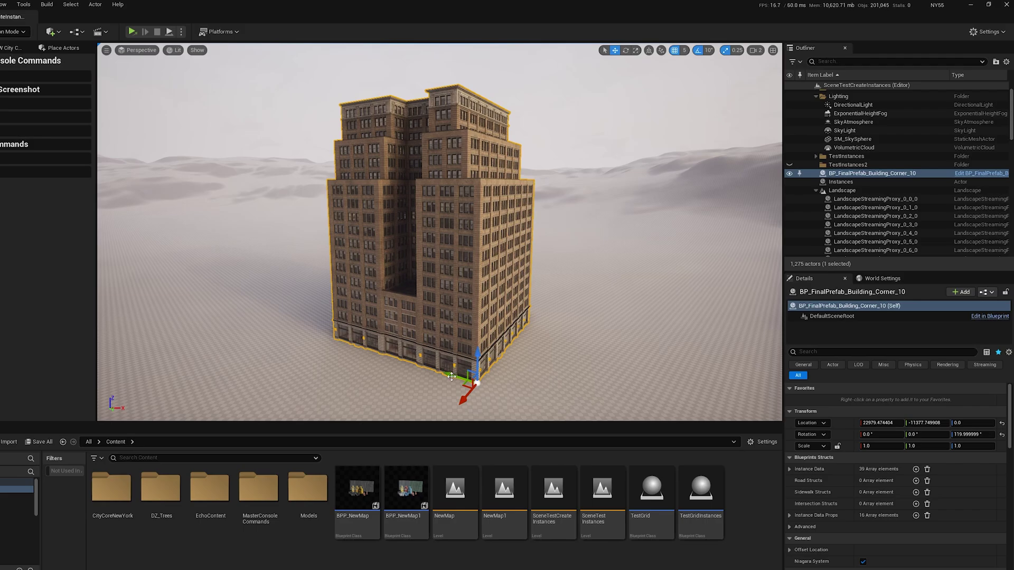
Step: Nudge the BP_FinalPrefab_Building_Corner_10 building slightly and fly the viewport closer
drag(452, 377, 457, 380)
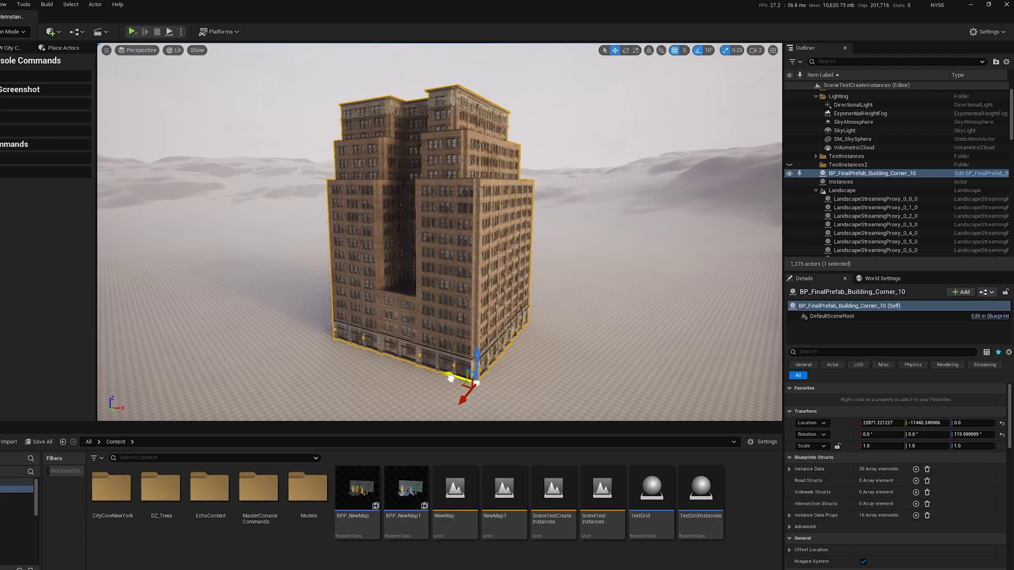
scroll(453, 380, up, 3)
scroll(453, 379, up, 3)
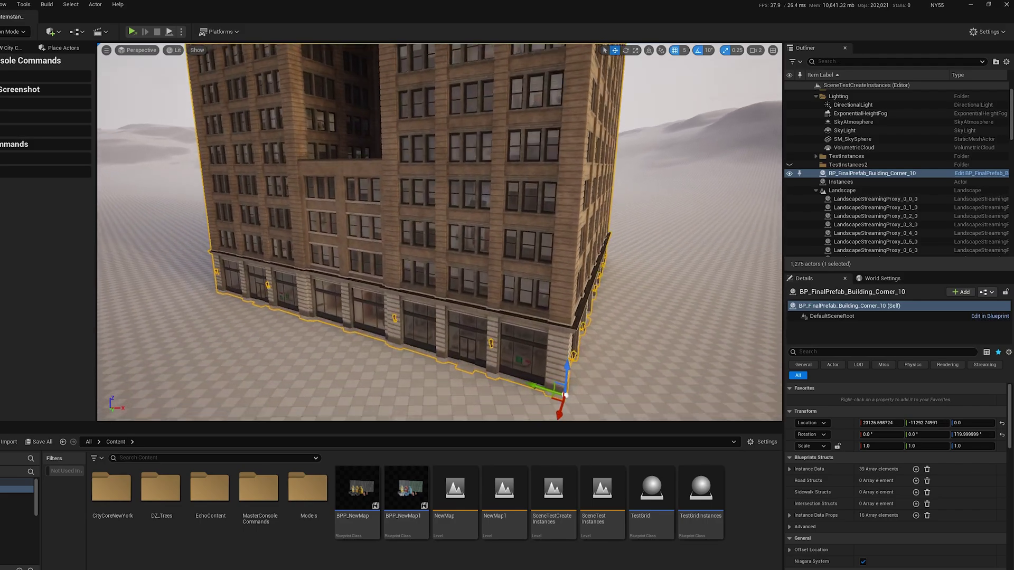
scroll(452, 379, up, 3)
scroll(453, 379, up, 3)
scroll(470, 386, up, 2)
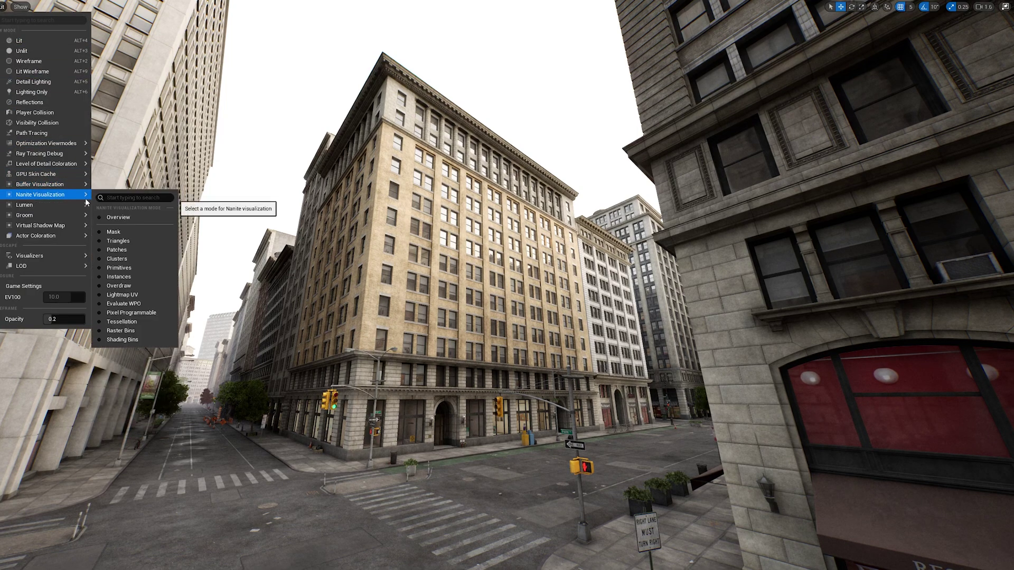
Step: Choose Nanite Visualization > Primitives to colour-code the city street's buildings and props
click(121, 260)
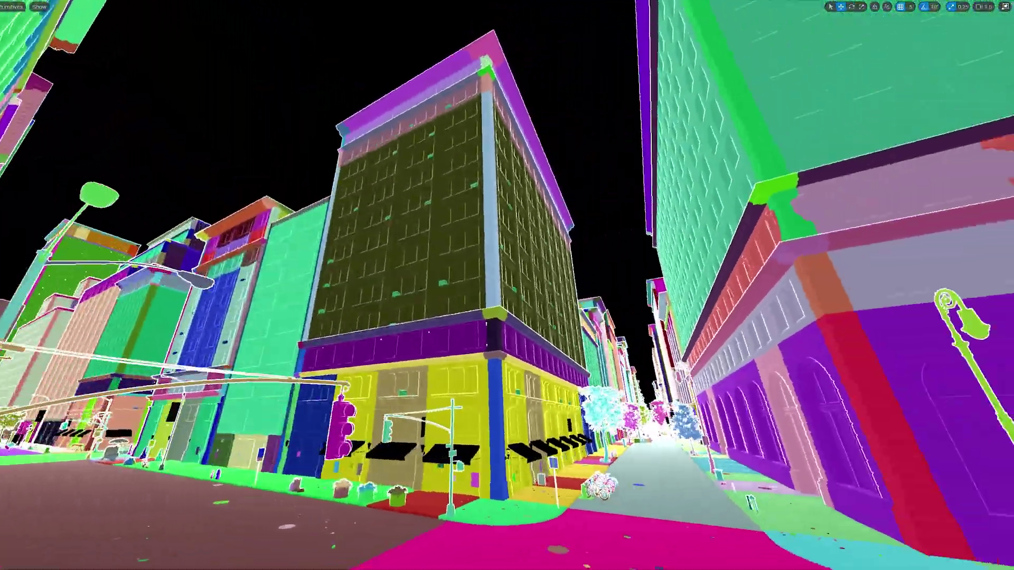